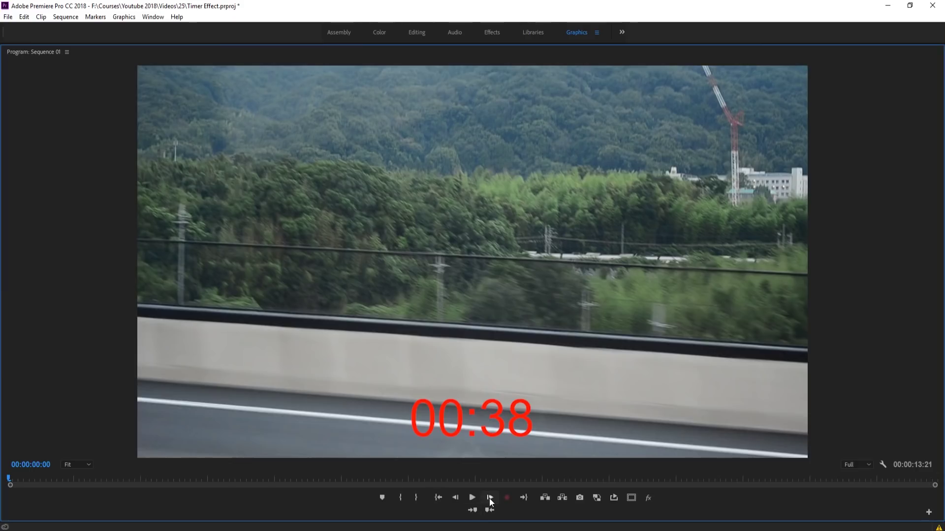
- Play and stop the red countdown preview over DSC_0578.MOV, then restore the full workspace
left_click(472, 497)
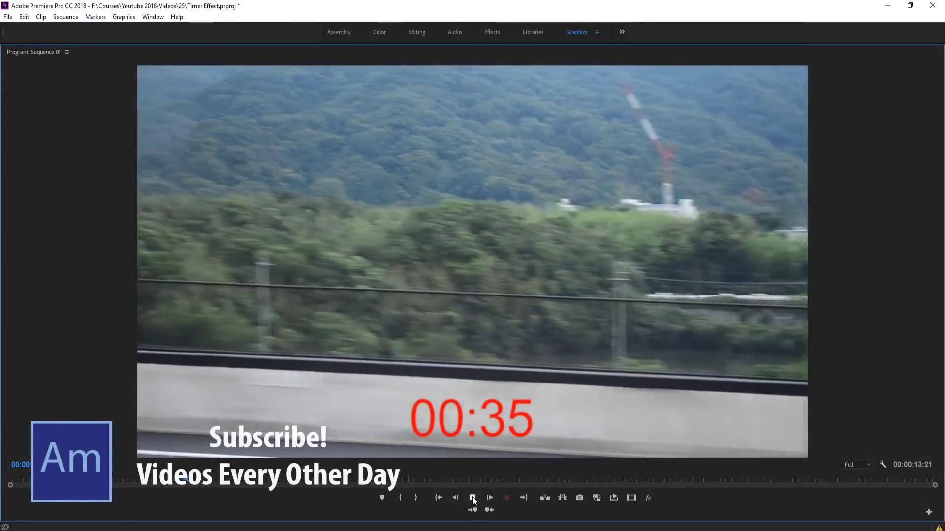
left_click(472, 497)
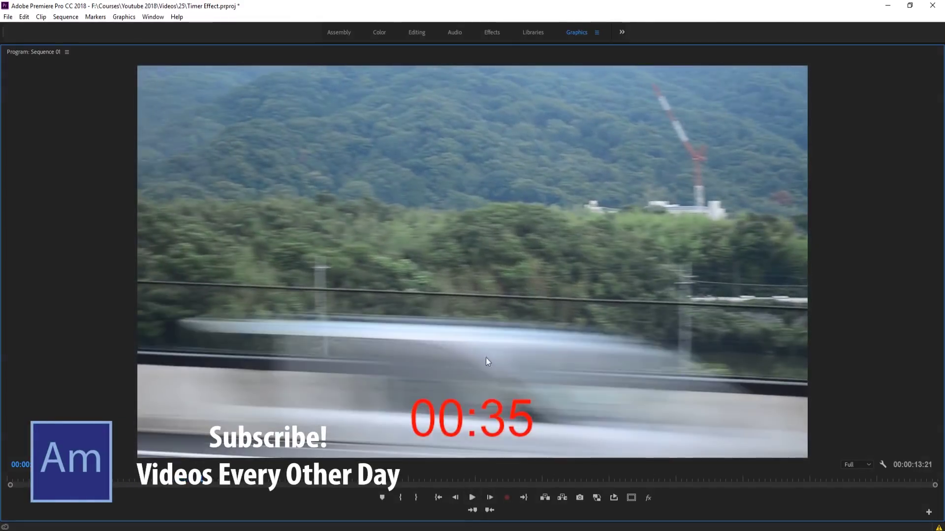
key("grave")
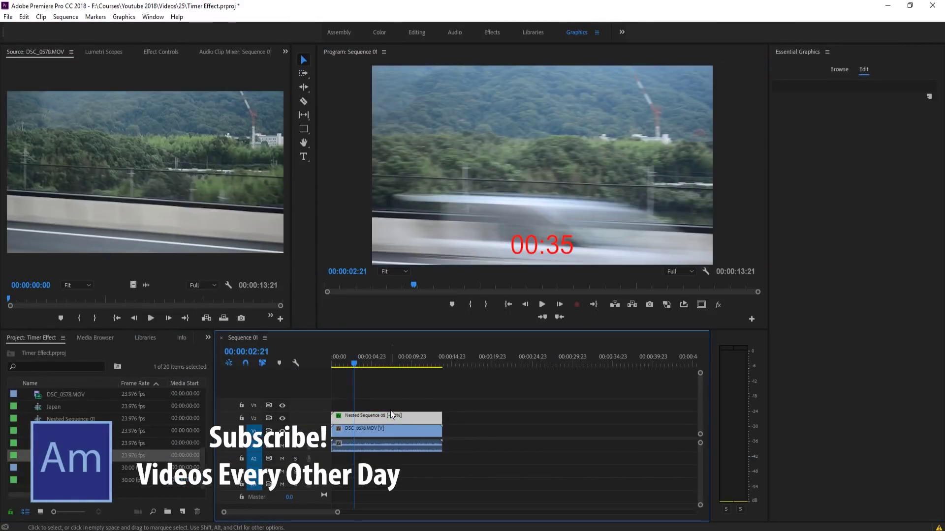
- Delete Nested Sequence 05 from V2 and start a new Transparent Video item
key("Delete")
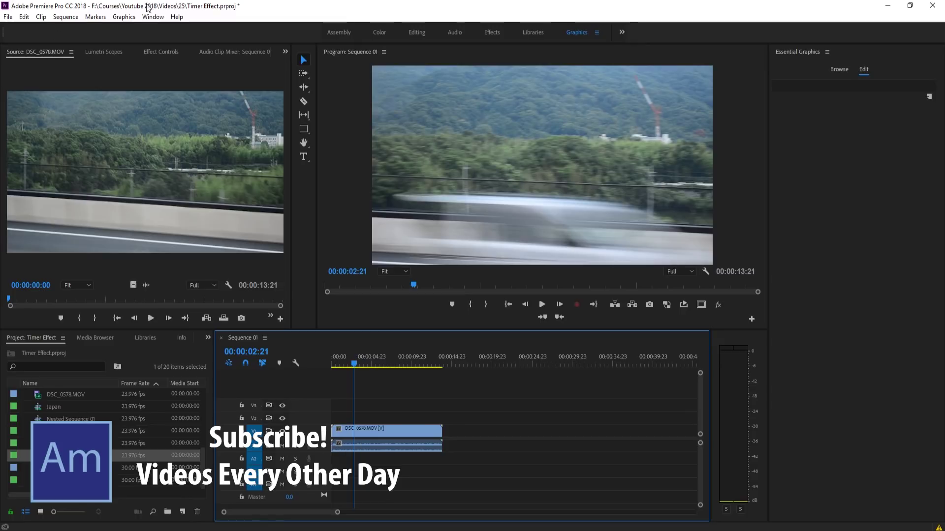
left_click(182, 512)
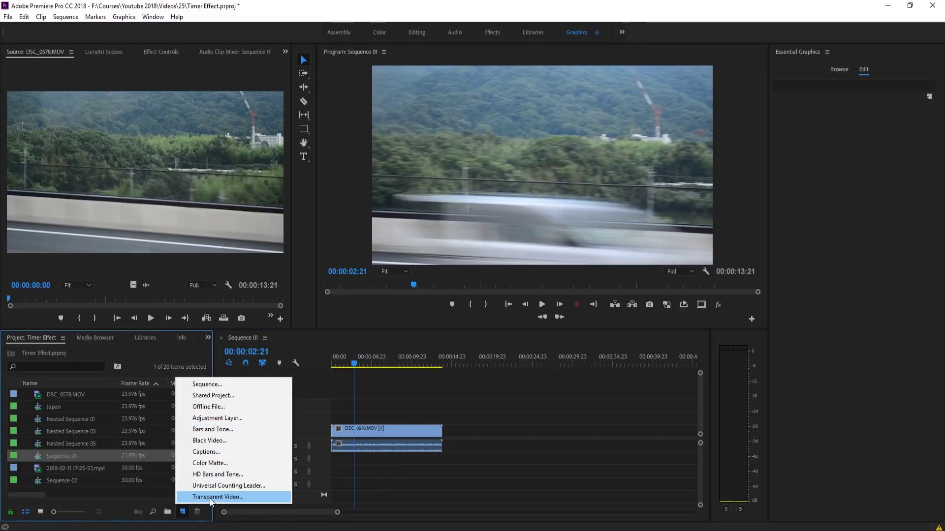
left_click(8, 16)
mouse_move(74, 28)
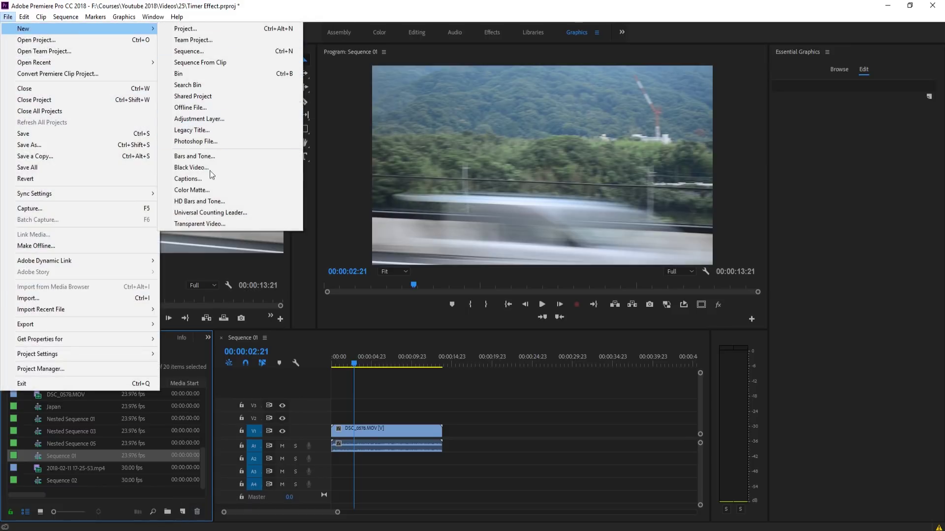
left_click(211, 225)
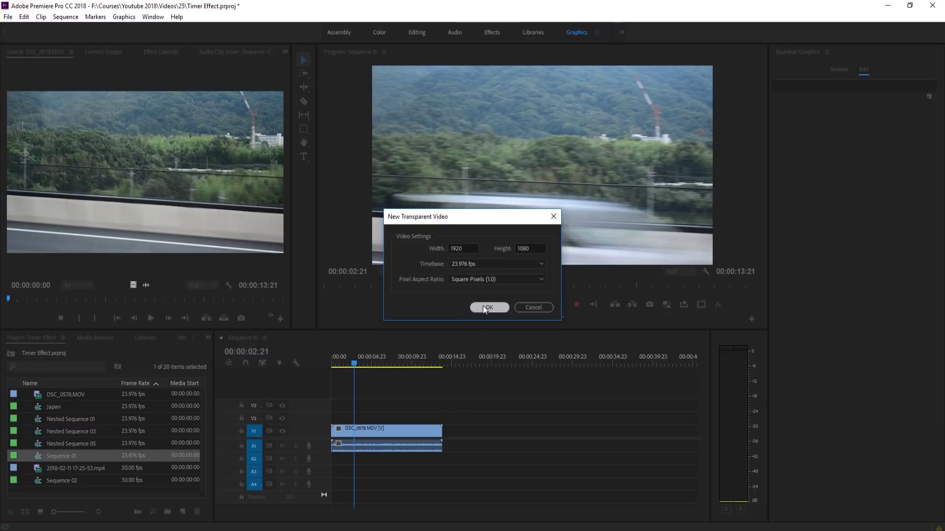
- Accept the 1920×1080 settings and place the Transparent Video on V2, trimmed to the footage
left_click(487, 308)
left_click_drag(73, 394, 441, 417)
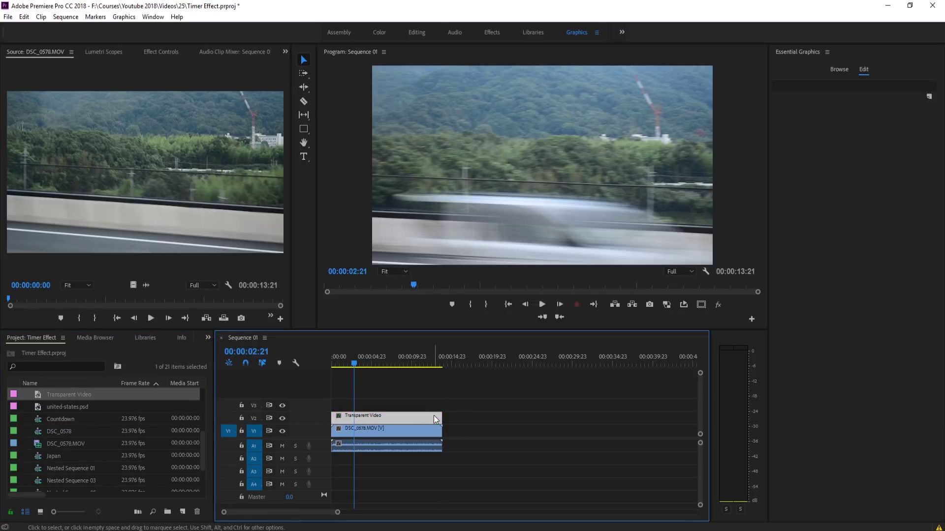
left_click(208, 338)
- Search 'timecode' in Effects and apply Video > Timecode to the Transparent Video clip
left_click(222, 395)
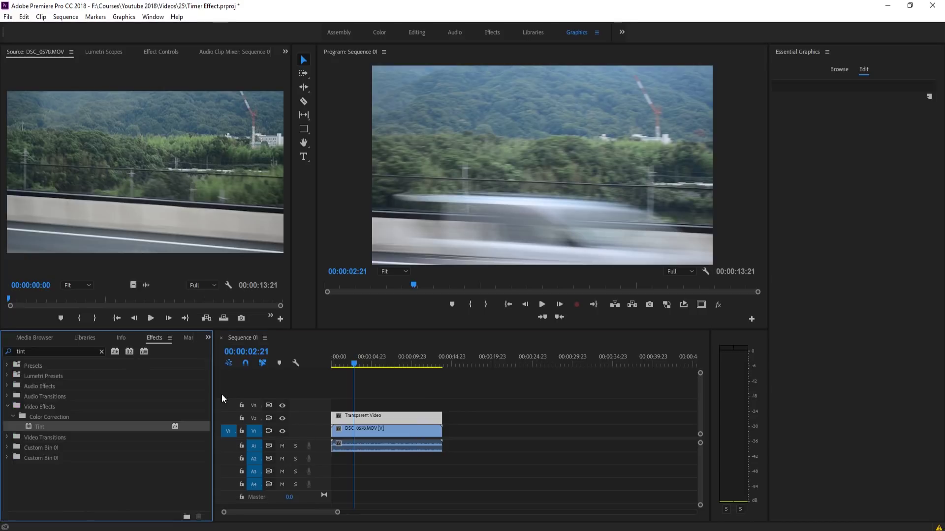
left_click(36, 351)
type("timecode")
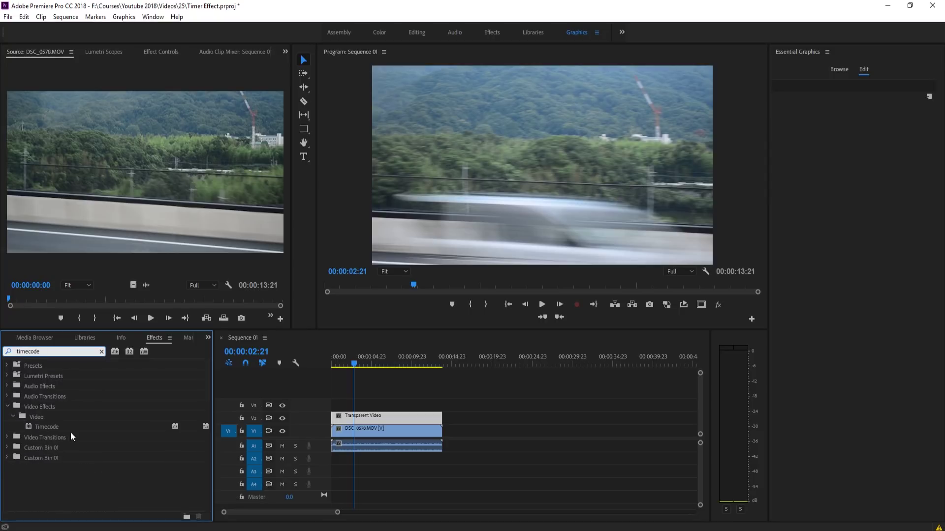
left_click_drag(43, 422, 343, 421)
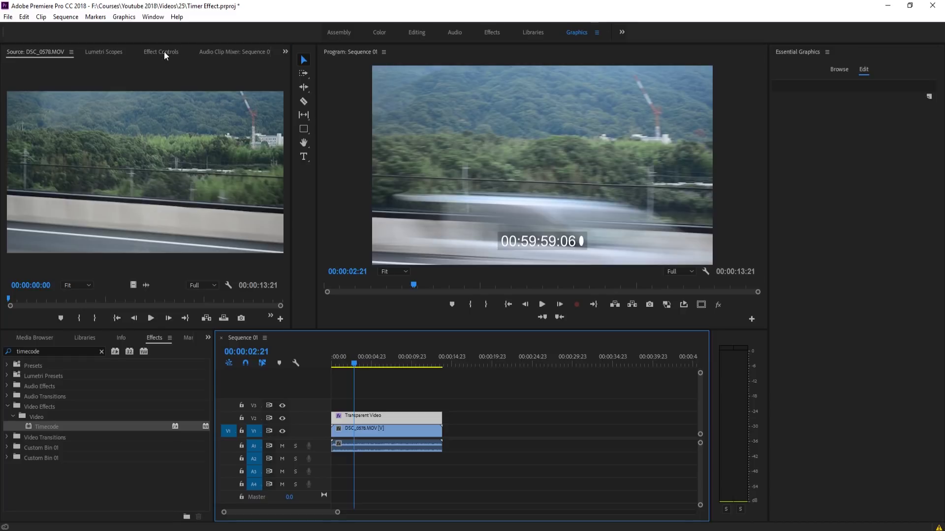
left_click(161, 52)
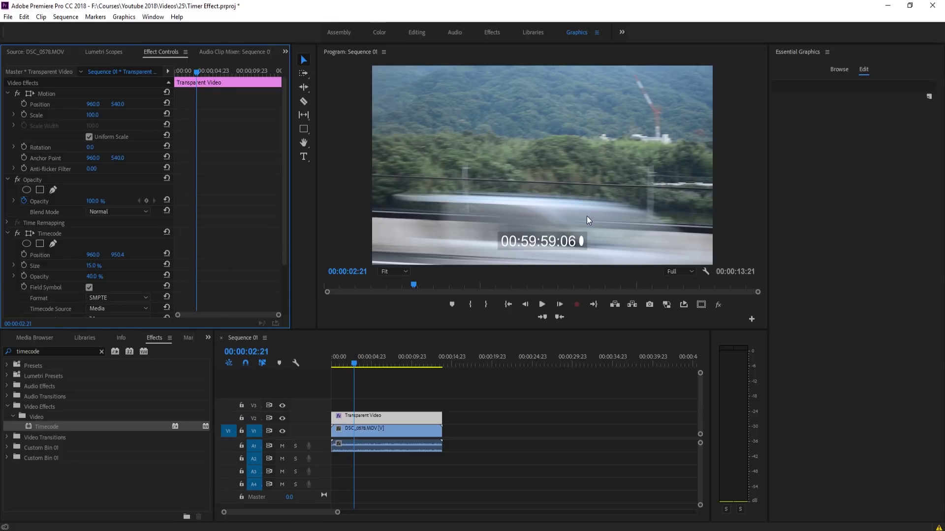
- Set the Timecode effect's Opacity to 0.0% and turn off Field Symbol
scroll(148, 258, "down", 2)
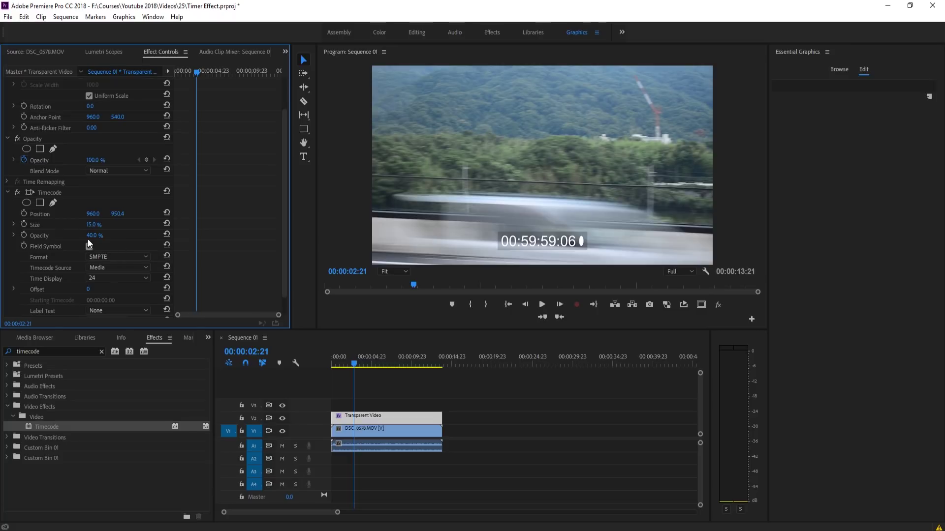
left_click_drag(88, 240, 68, 240)
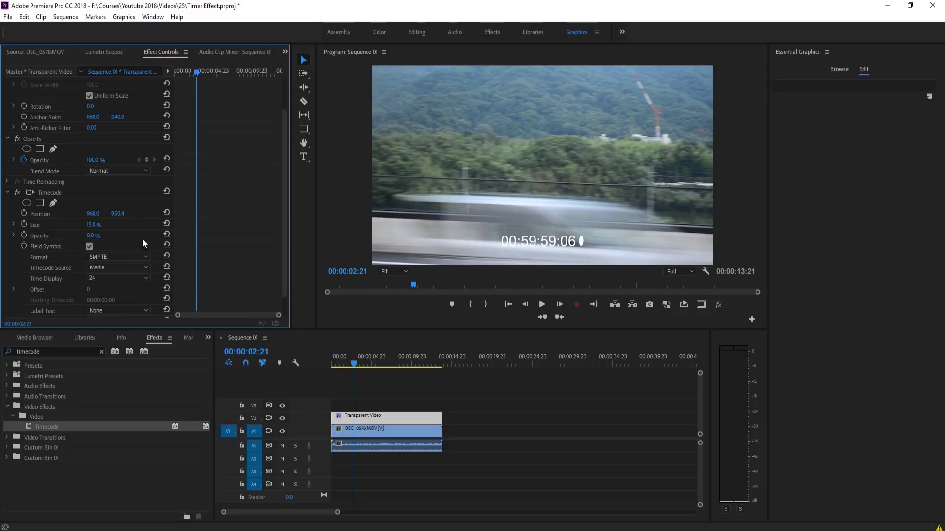
left_click(89, 248)
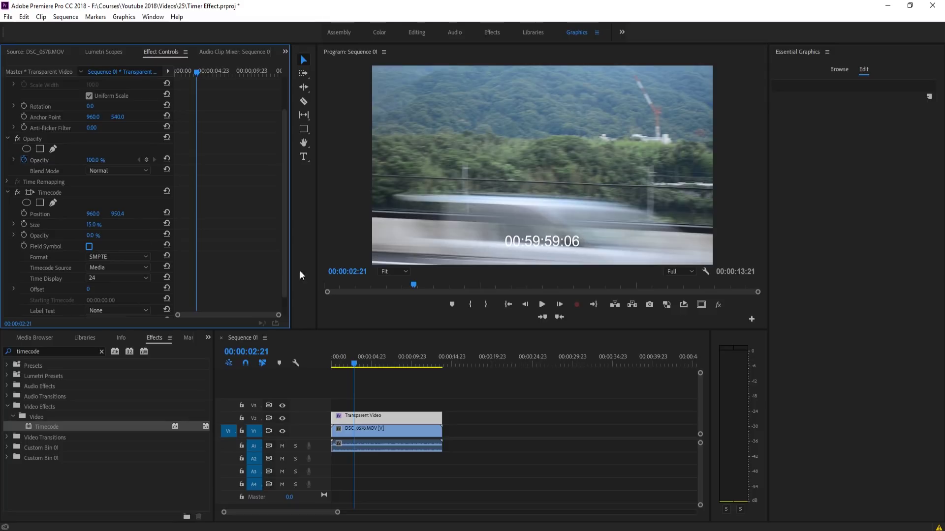
scroll(61, 257, "down", 1)
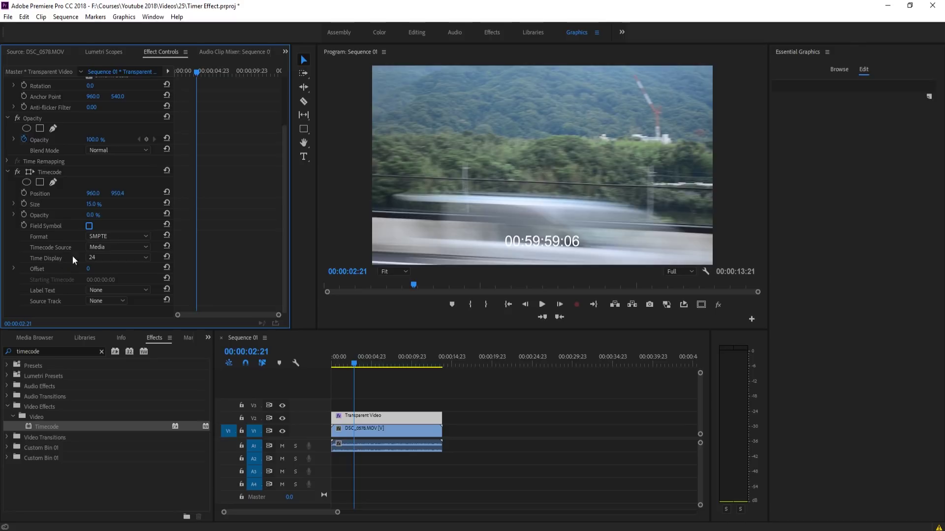
- Try the Generate and Clip timecode sources while moving the playhead toward the sequence start
left_click(93, 246)
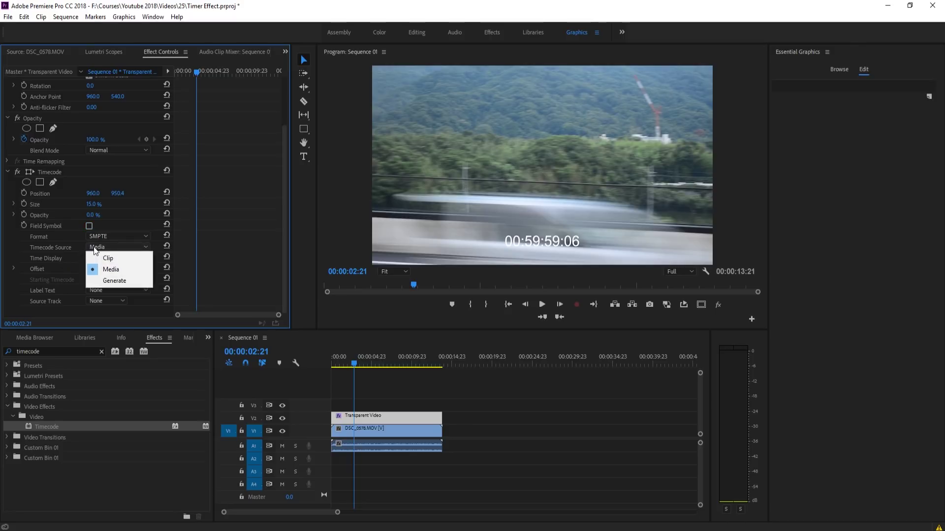
left_click(106, 278)
left_click_drag(349, 360, 324, 359)
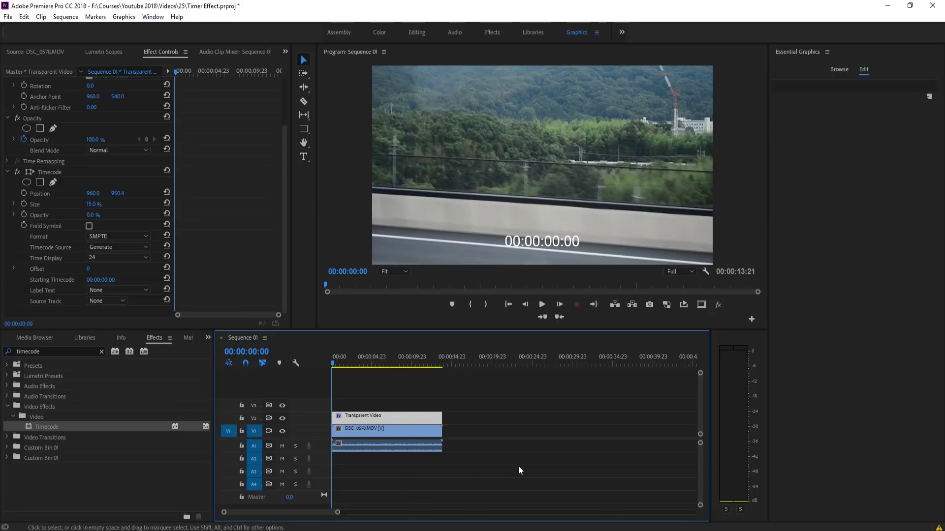
left_click(115, 247)
left_click(114, 258)
- Move the playhead to about five seconds and undo the accidental footage clip shift
left_click(379, 363)
left_click_drag(384, 426, 397, 431)
key("ctrl+z")
left_click(382, 419)
scroll(125, 268, "down", 2)
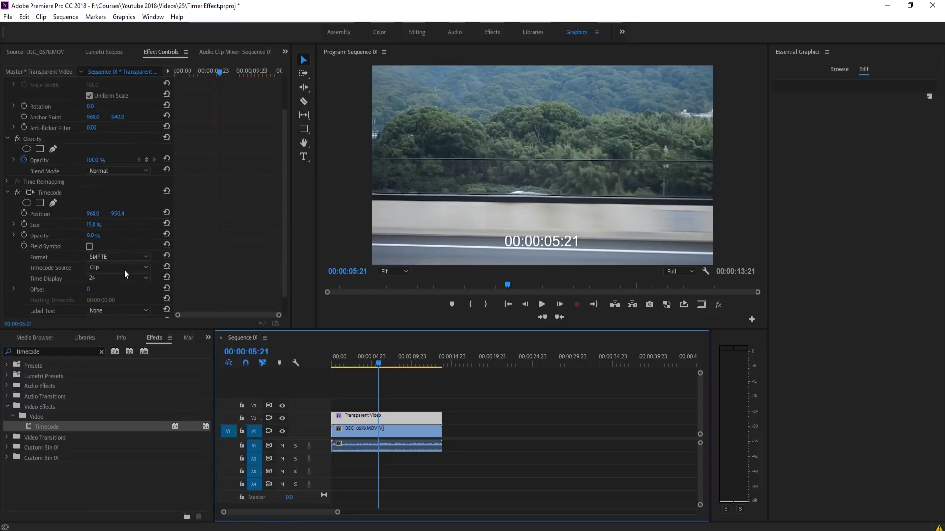
- Set Timecode Source to Generate, starting at 00:00:00:00, with Time Display 24
left_click(122, 266)
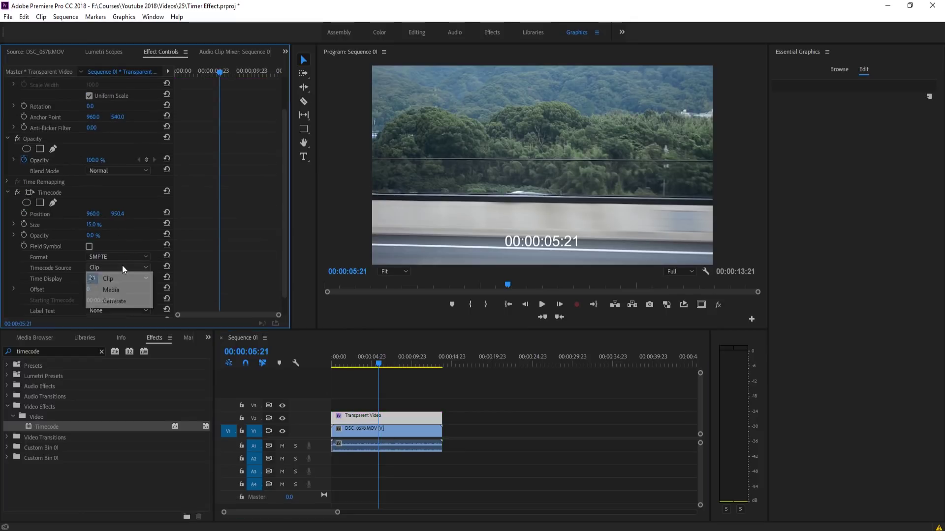
left_click(117, 301)
left_click_drag(119, 277, 105, 277)
scroll(73, 272, "down", 1)
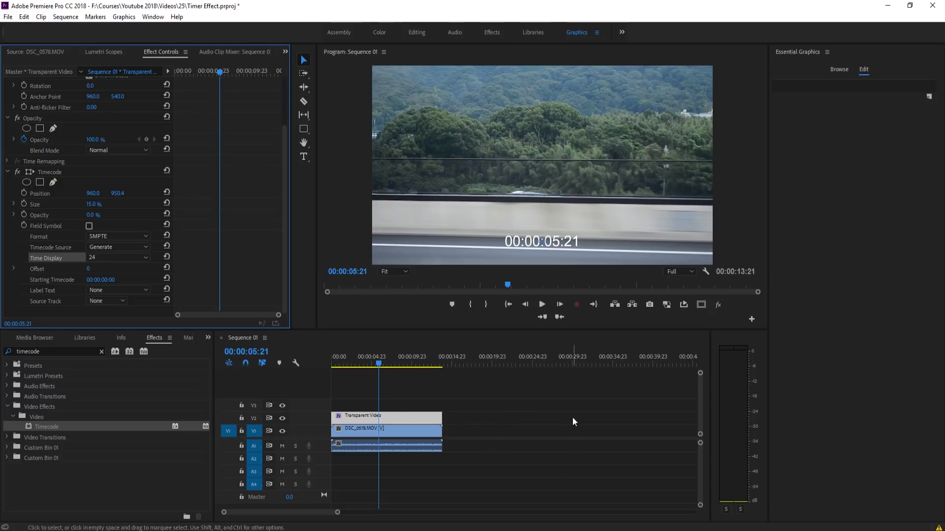
left_click(111, 261)
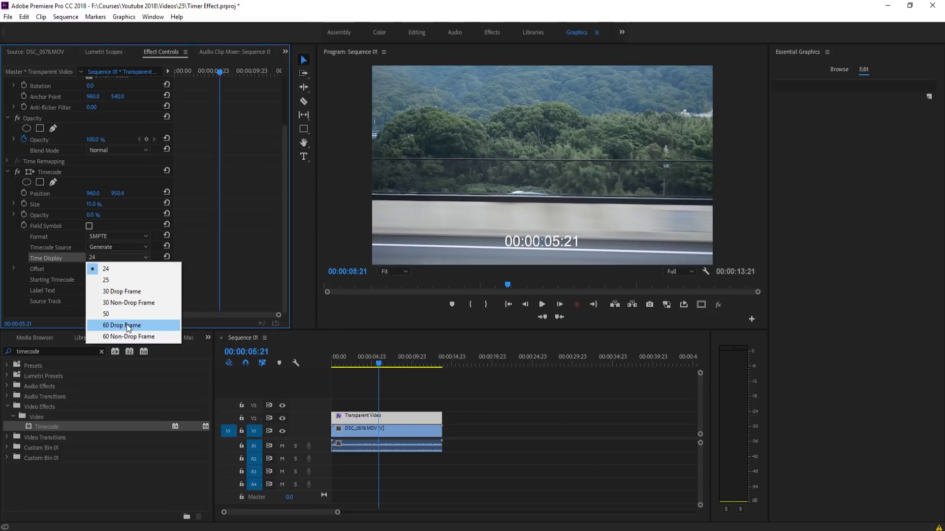
left_click(38, 254)
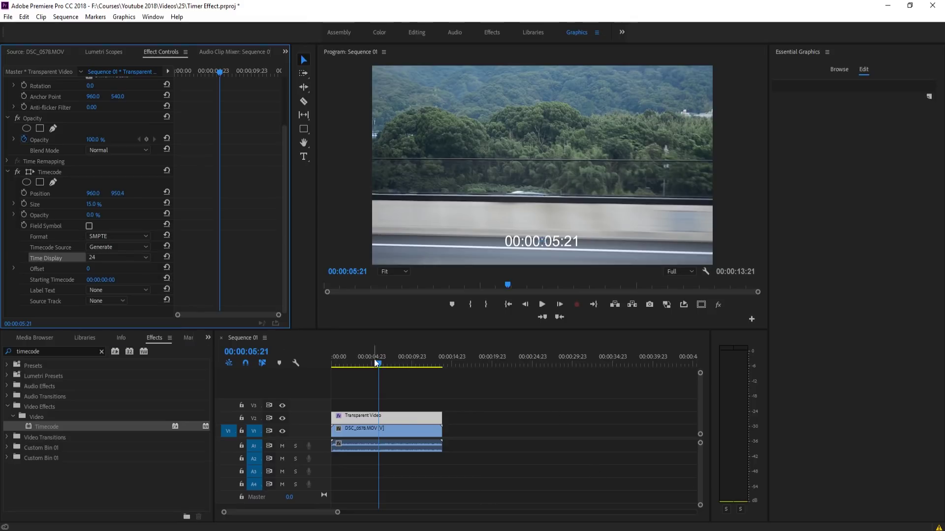
left_click_drag(374, 361, 327, 365)
key("space")
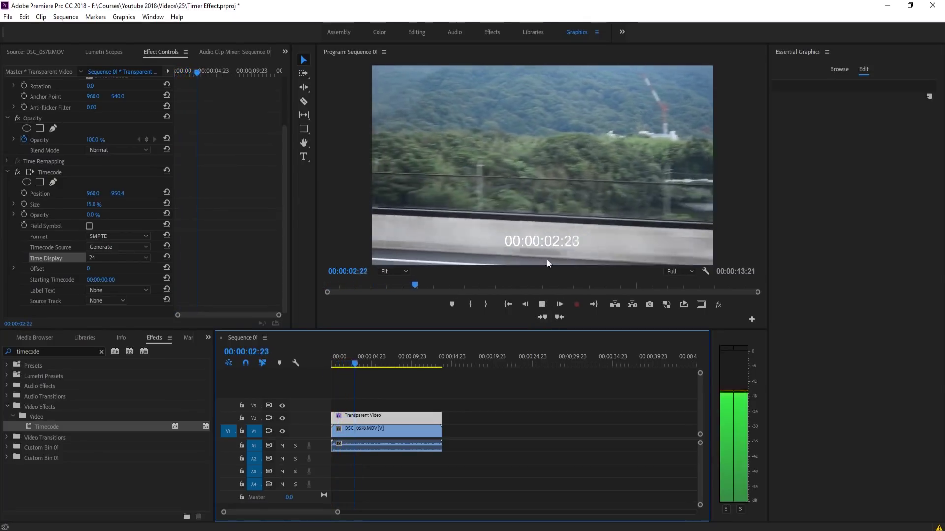
key("space")
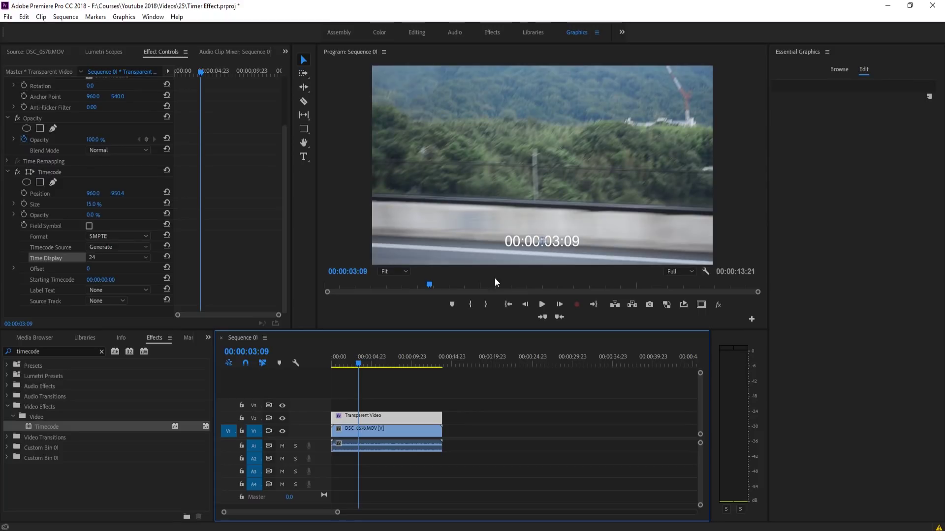
left_click(497, 401)
left_click(395, 418)
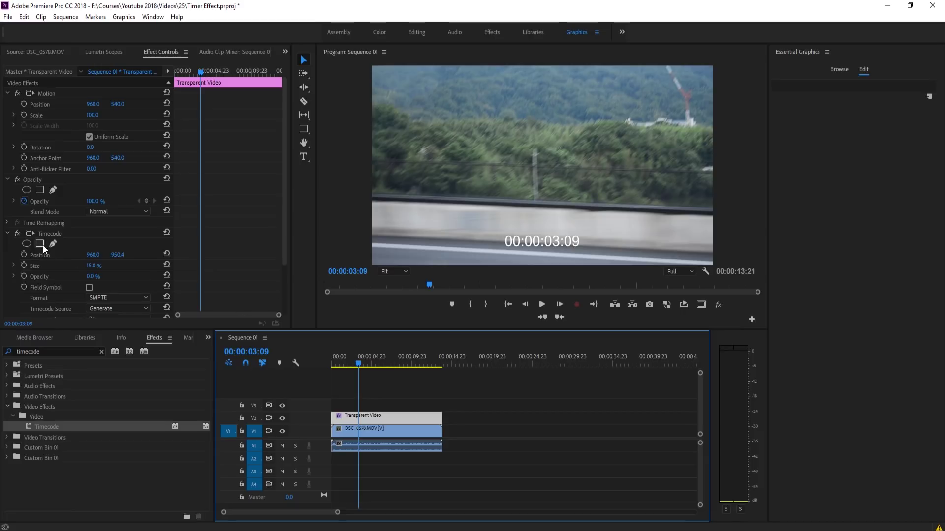
- Add a rectangle mask to the Timecode effect and reshape it to hide the hours digits
scroll(127, 232, "down", 1)
scroll(53, 309, "down", 2)
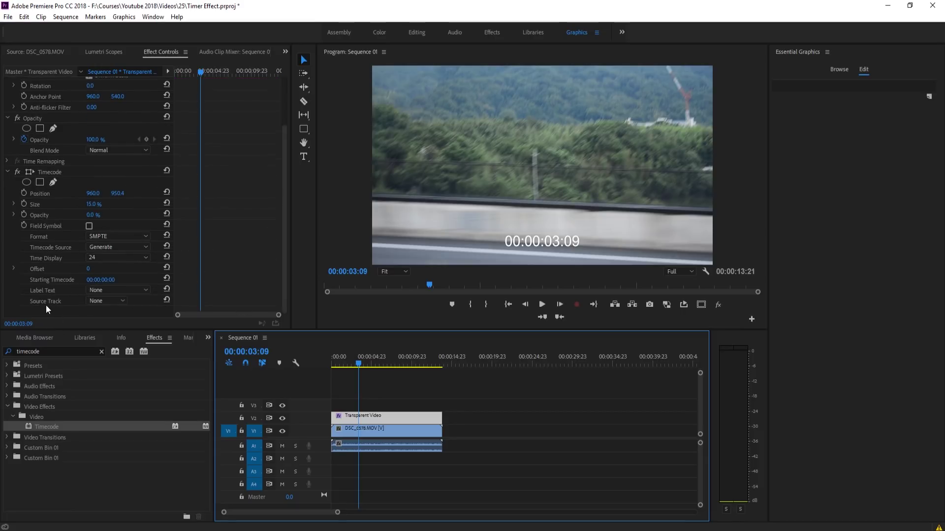
left_click(40, 182)
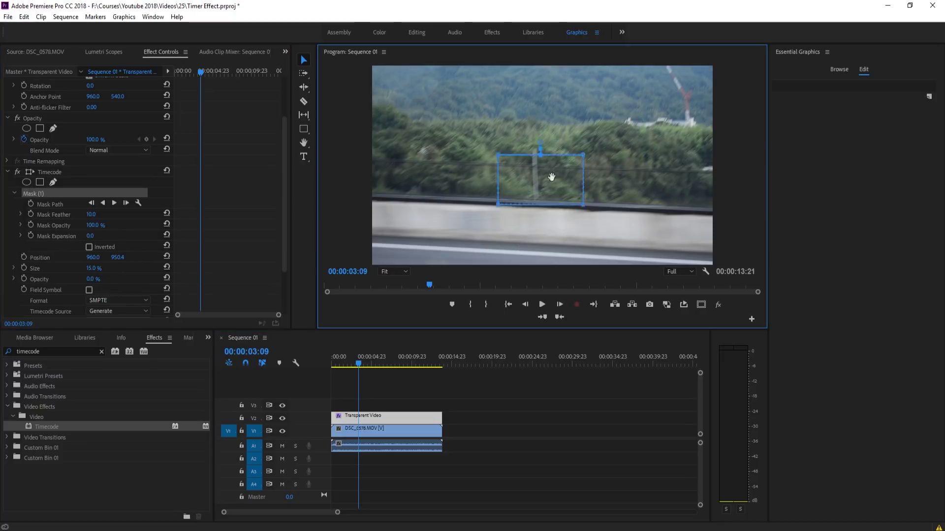
left_click_drag(544, 183, 556, 228)
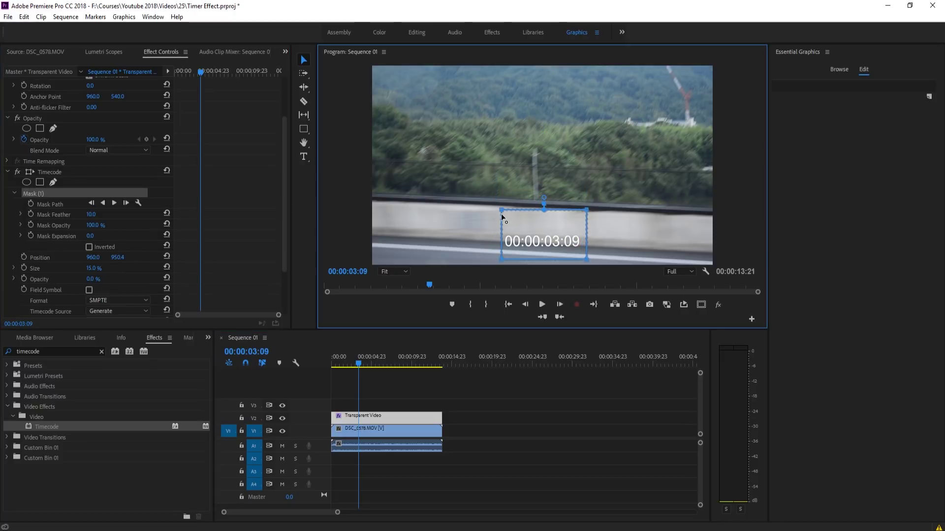
mouse_move(501, 211)
left_mouse_down()
mouse_move(521, 214)
mouse_move(501, 210)
left_mouse_up()
left_click_drag(501, 262, 522, 259)
left_click_drag(503, 211, 520, 211)
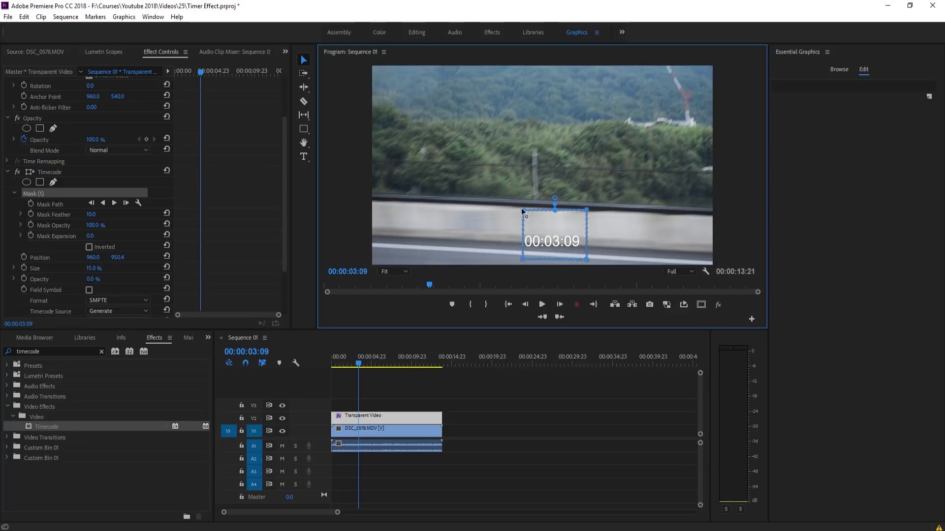
- Search 'crop' in Effects and apply Crop to the Transparent Video timer clip
left_click(555, 389)
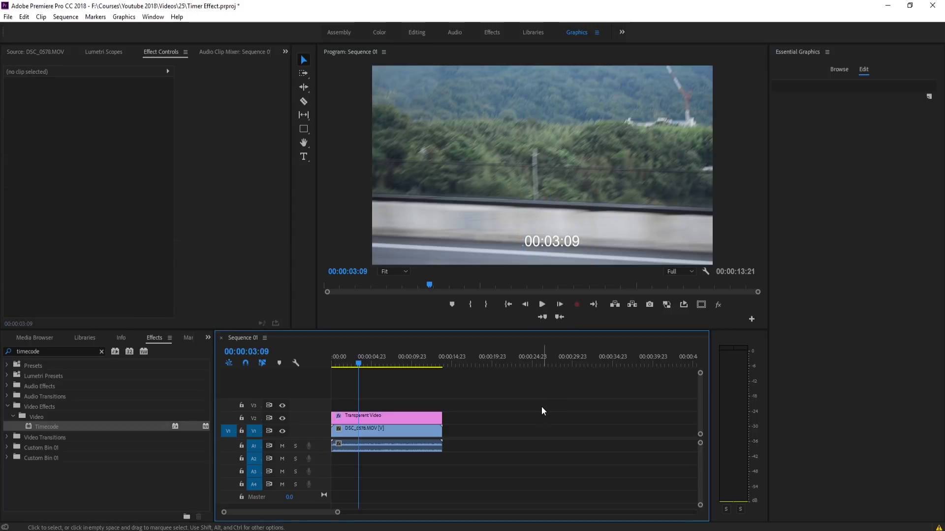
left_click(368, 416)
double_click(64, 348)
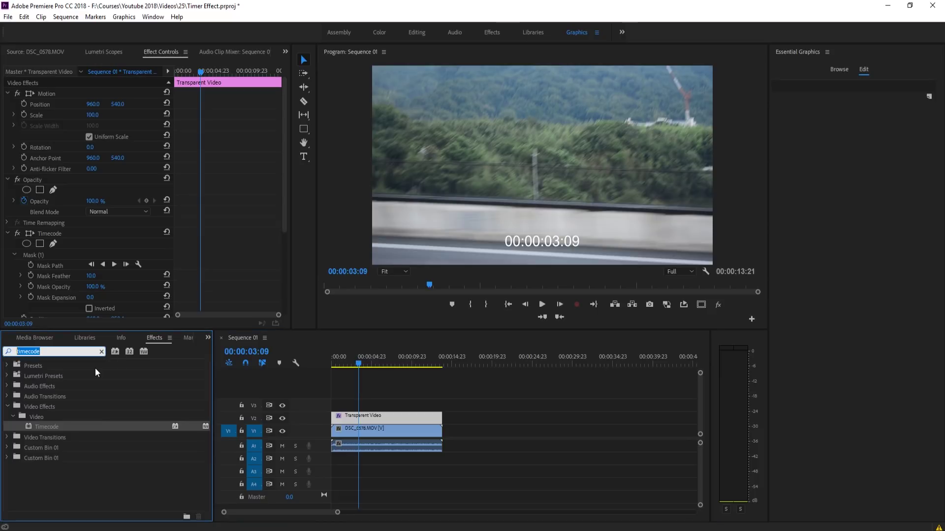
type("crop")
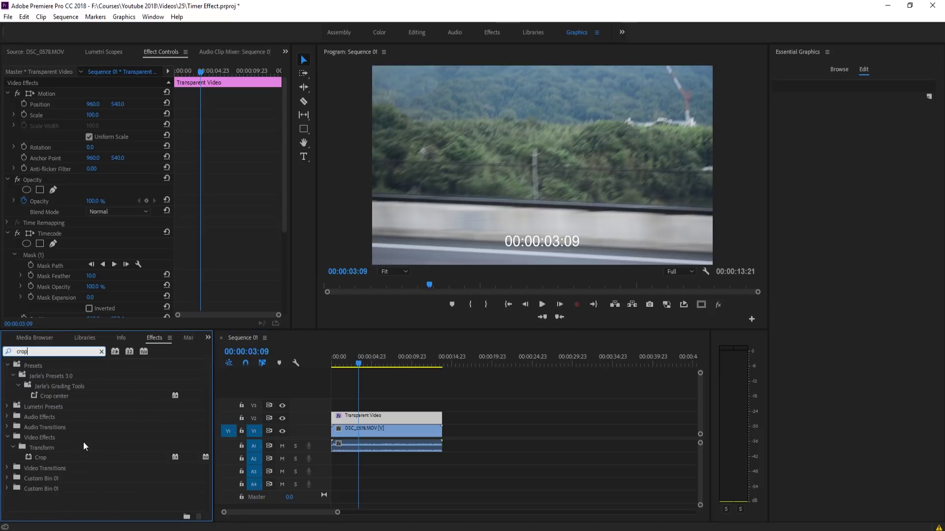
left_click_drag(47, 456, 370, 432)
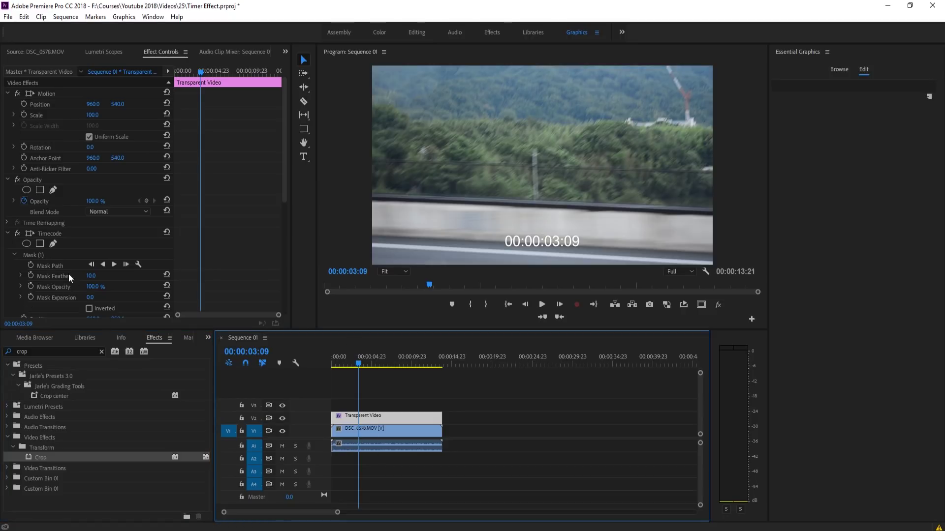
- Set Crop Left to about 44.5% and drag Crop Right in to about 45.1%
scroll(68, 274, "down", 7)
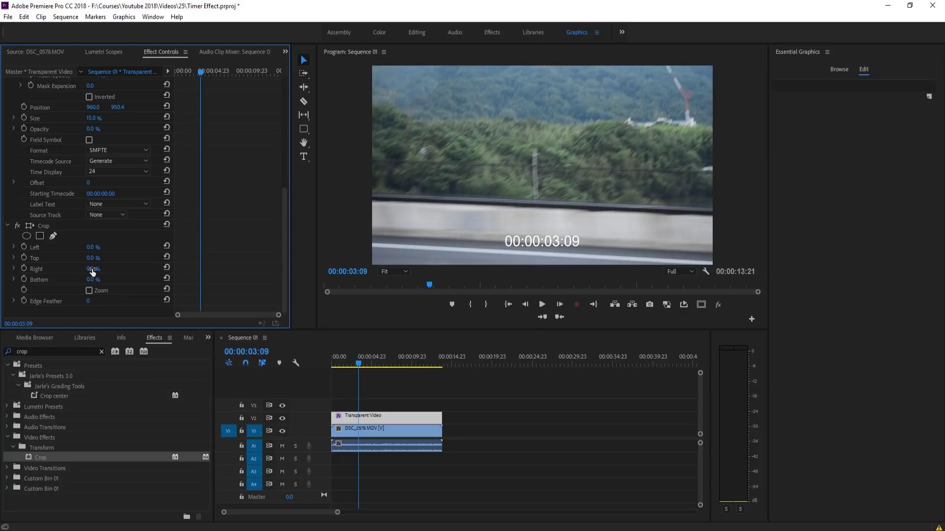
left_click(98, 243)
left_click_drag(105, 246, 105, 248)
left_click(94, 248)
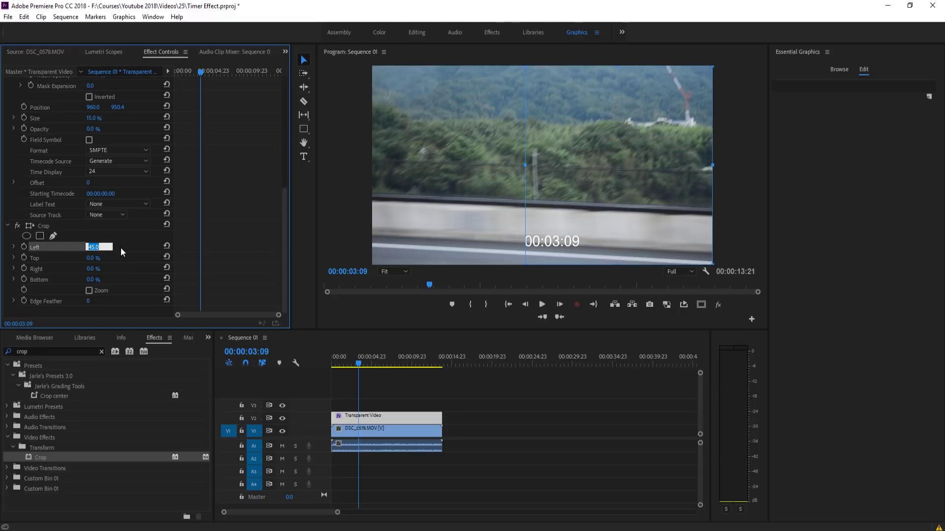
key("Up")
left_click_drag(713, 166, 523, 163)
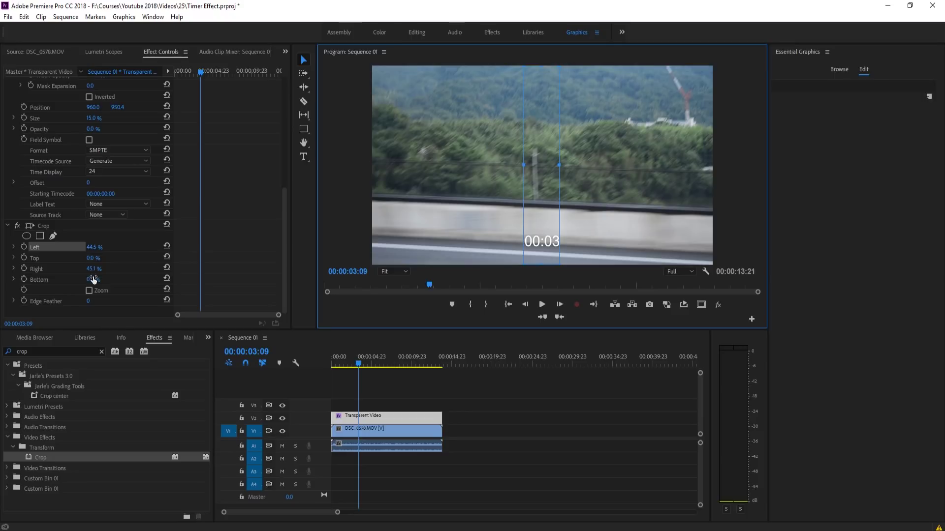
- Ease the timer's Crop Right back to 44.7%
left_click(563, 418)
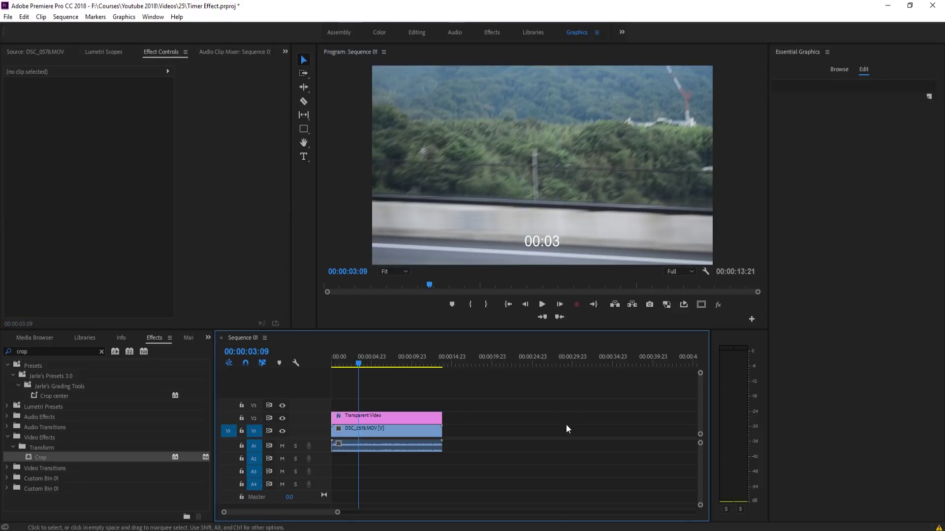
left_click(386, 419)
scroll(78, 232, "down", 5)
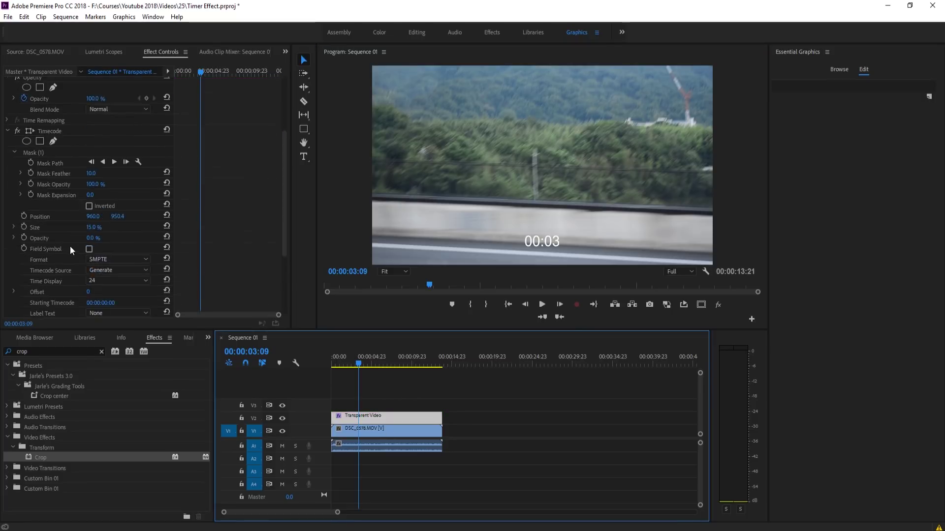
left_click(49, 243)
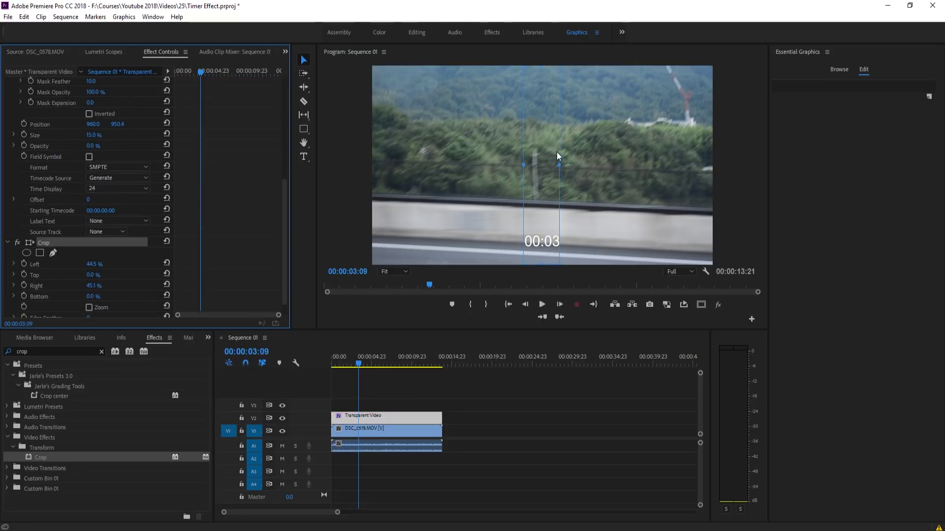
left_click_drag(559, 165, 561, 165)
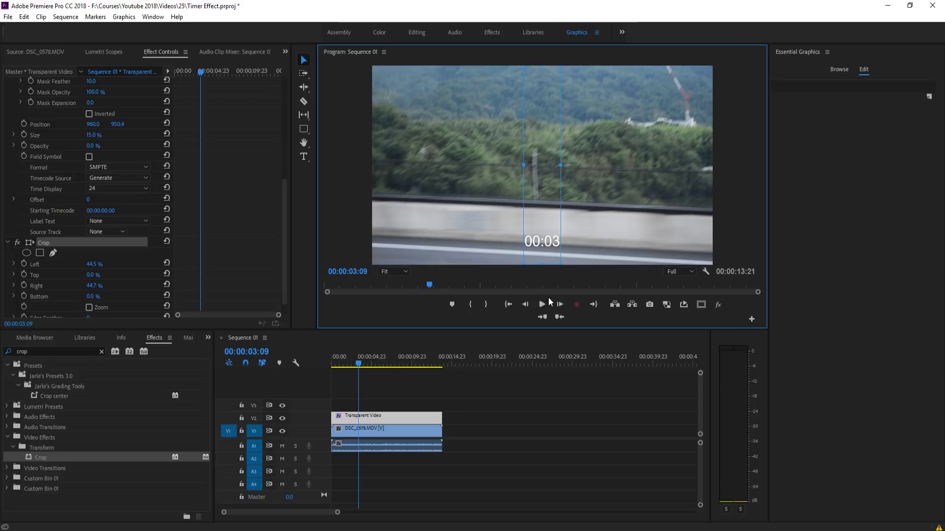
- Deselect the clip and play the sequence from the beginning
left_click(541, 405)
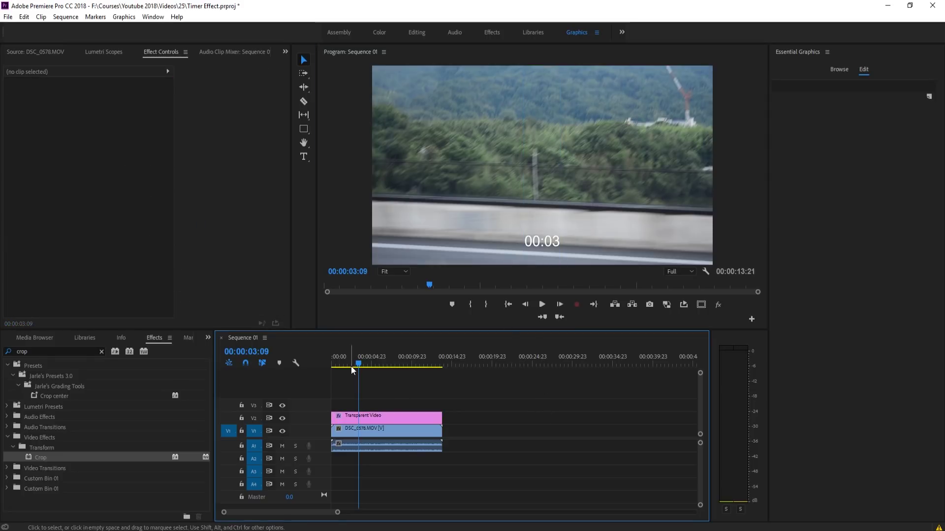
key("Home")
key("space")
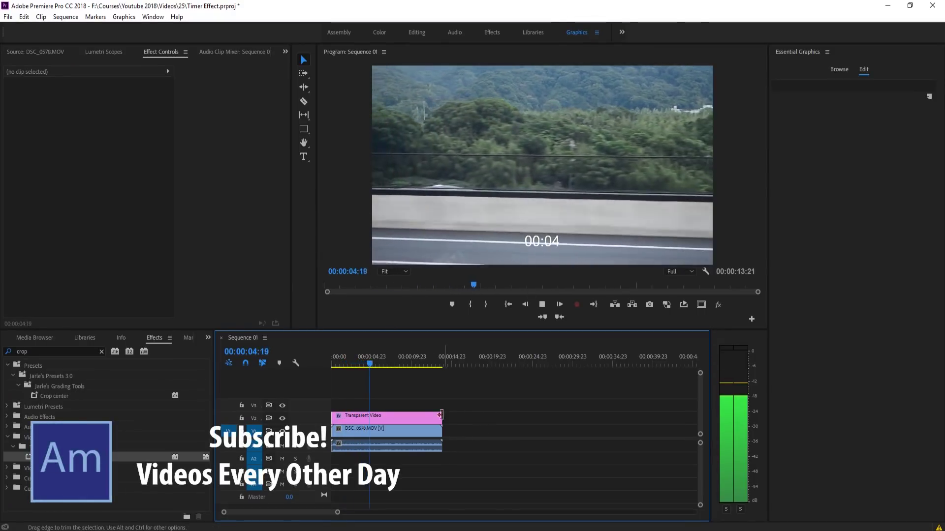
- Stop playback at 00:00:04:22, then open and cancel the timer clip's Speed/Duration dialog
key("space")
left_click(429, 420)
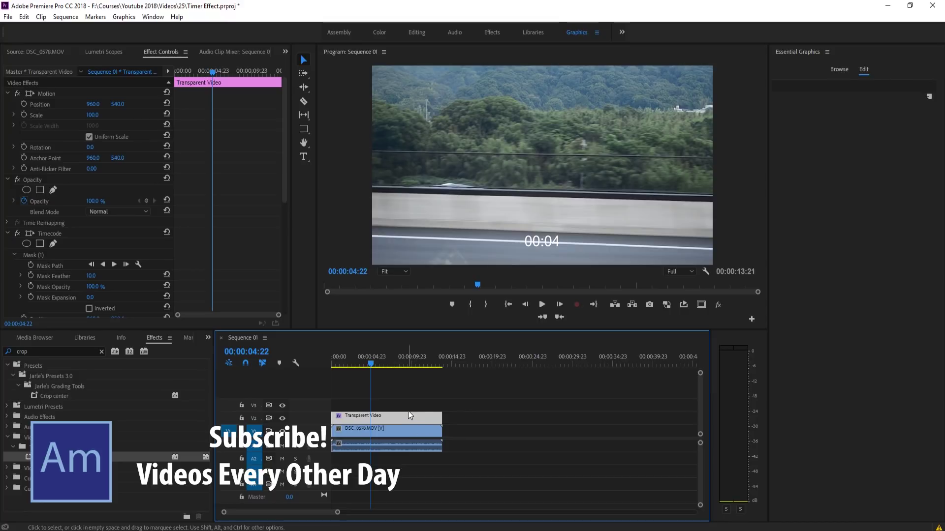
right_click(400, 426)
left_click(441, 343)
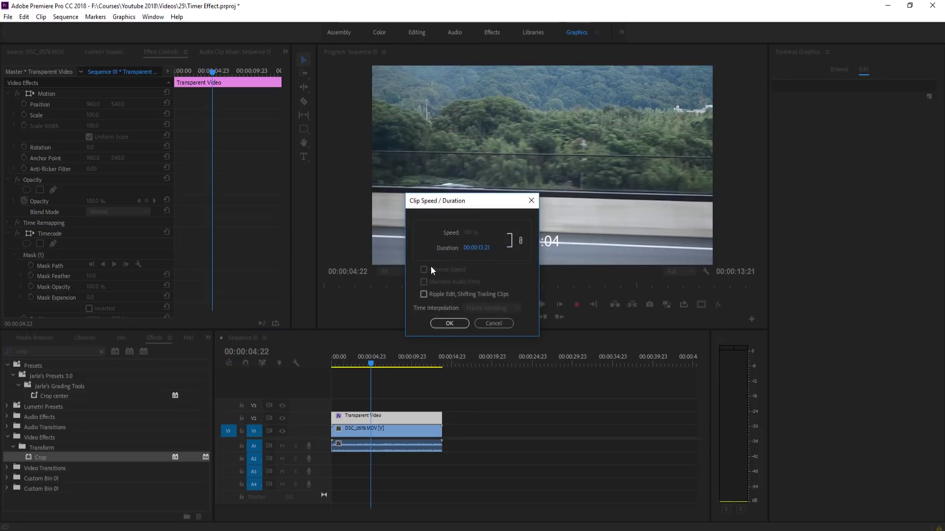
left_click(494, 324)
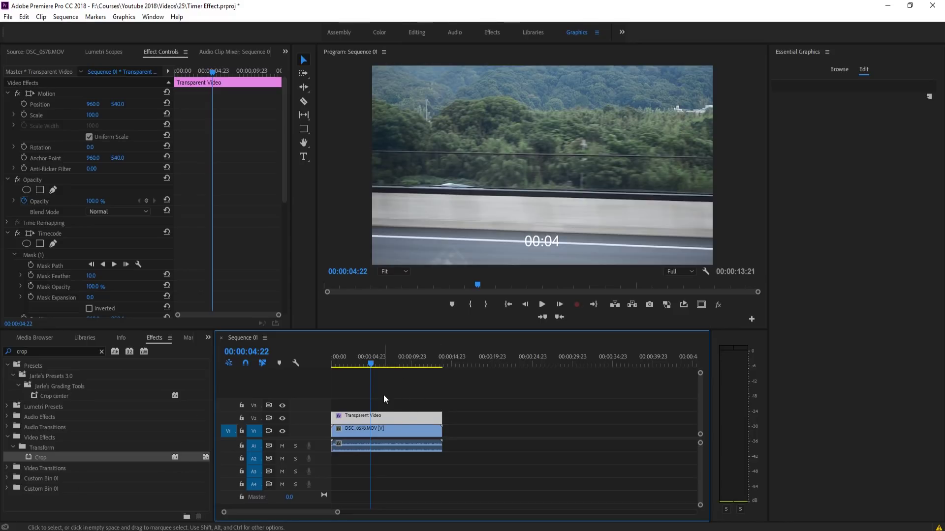
- Nest the V2 Transparent Video clip into a new sequence named 'Timer'
right_click(397, 417)
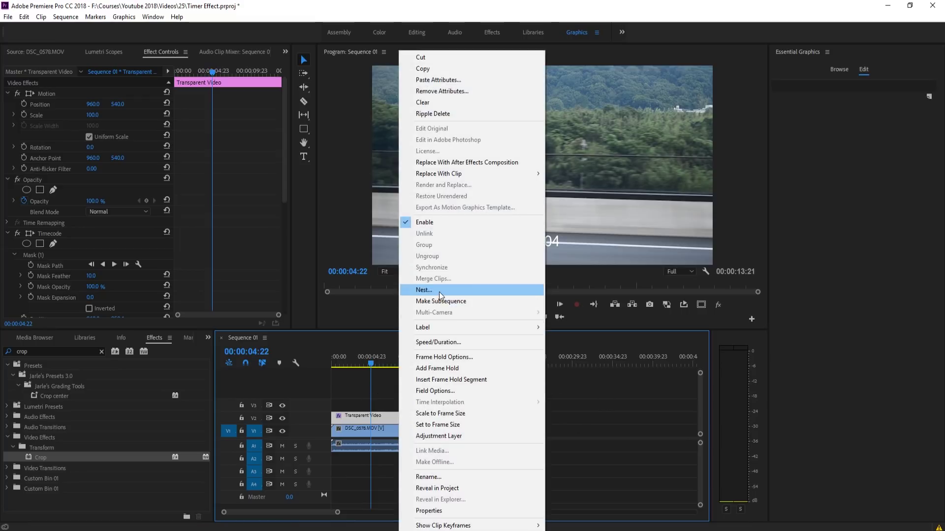
left_click(436, 289)
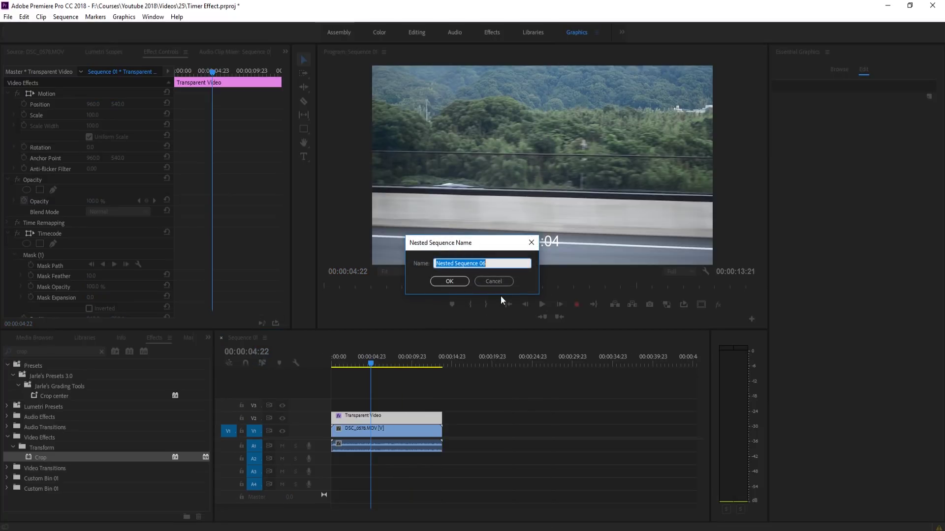
type("Timer")
left_click(449, 282)
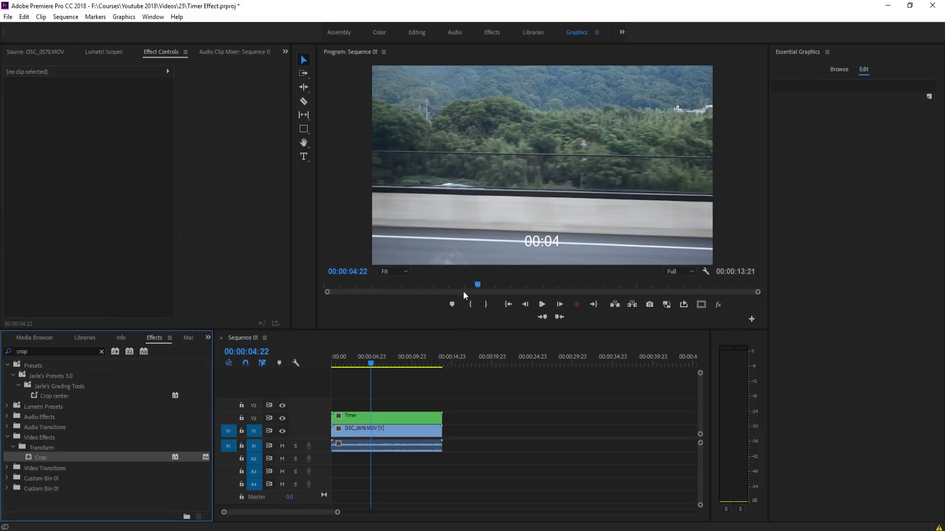
- Open the Timer nest in its own tab, switch between Timer and Sequence 01, ending on Sequence 01
double_click(415, 417)
left_click(243, 337)
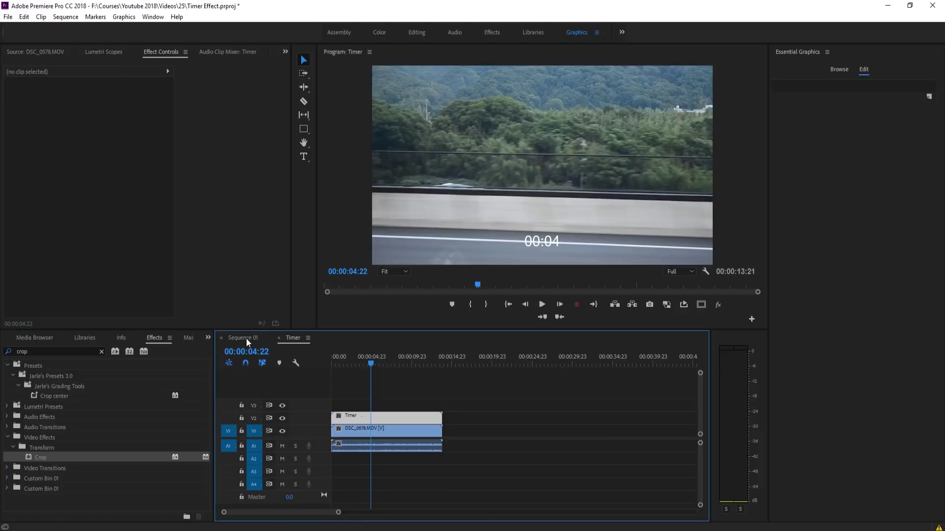
left_click(293, 338)
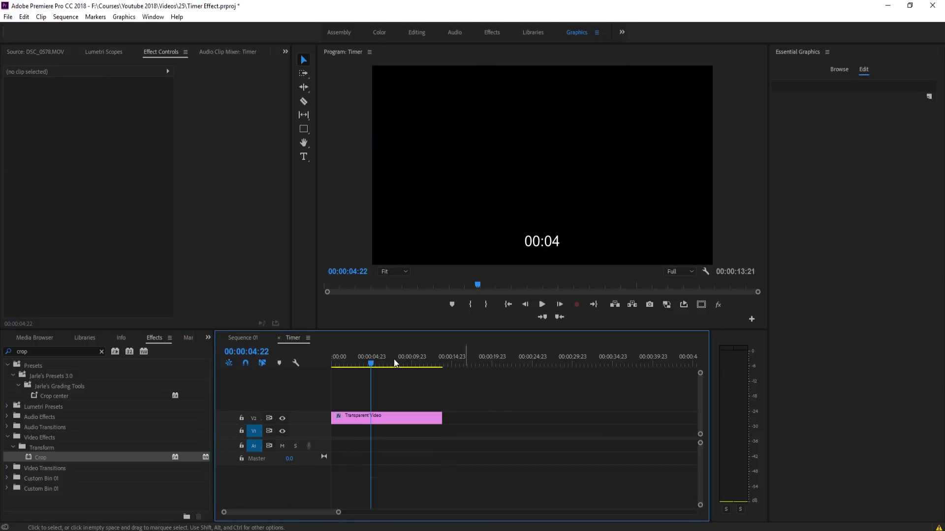
left_click(247, 336)
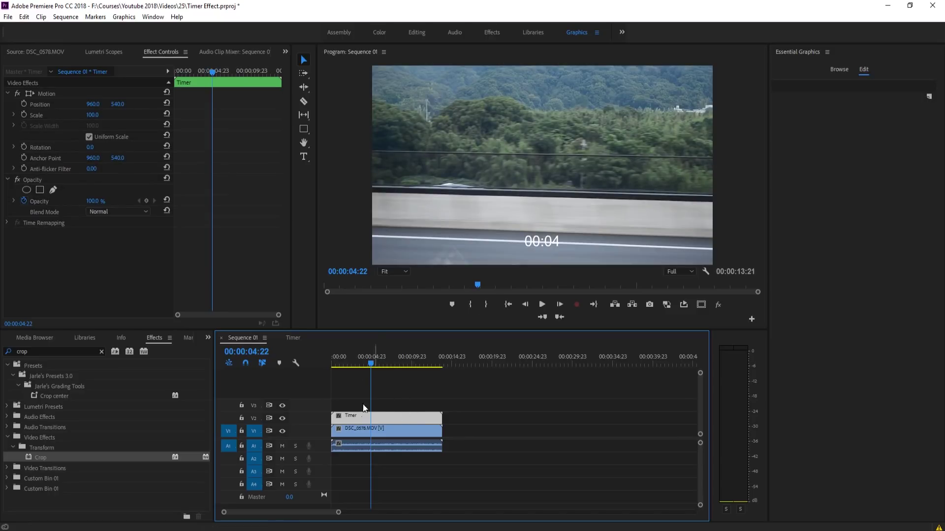
left_click(289, 338)
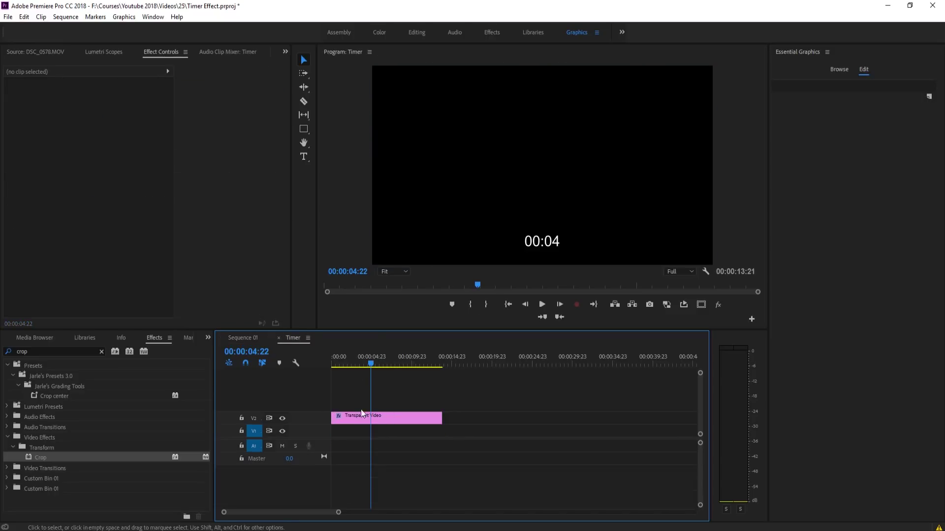
left_click(251, 336)
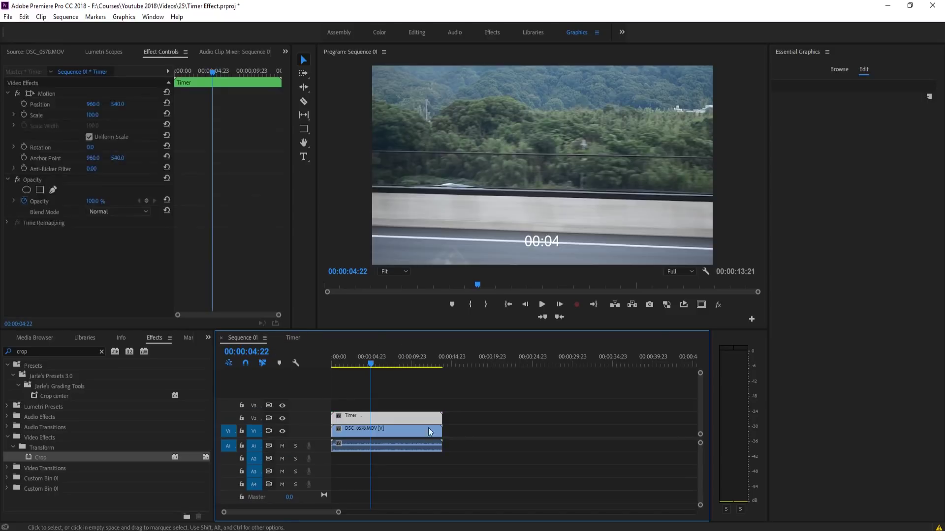
right_click(373, 418)
left_click(406, 339)
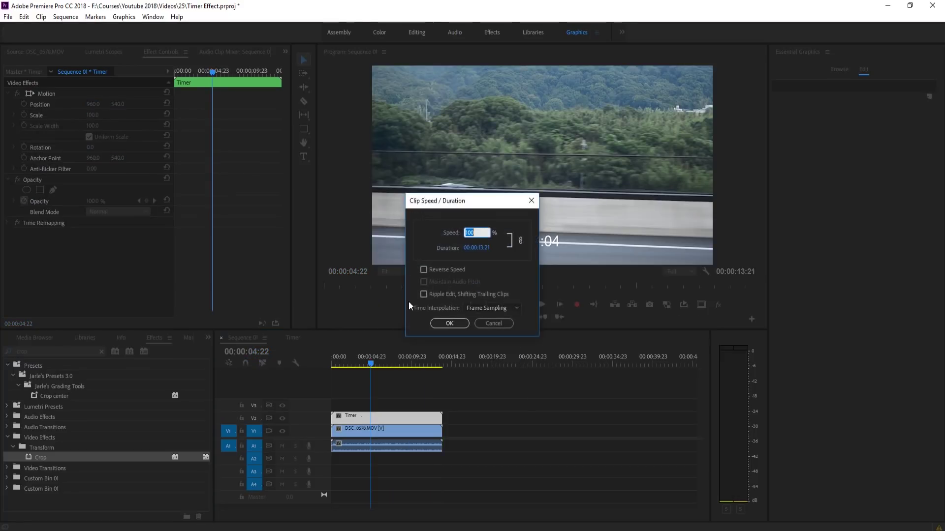
left_click(423, 270)
left_click(447, 319)
mouse_move(370, 364)
left_mouse_down()
mouse_move(302, 359)
mouse_move(364, 360)
left_mouse_up()
key("space")
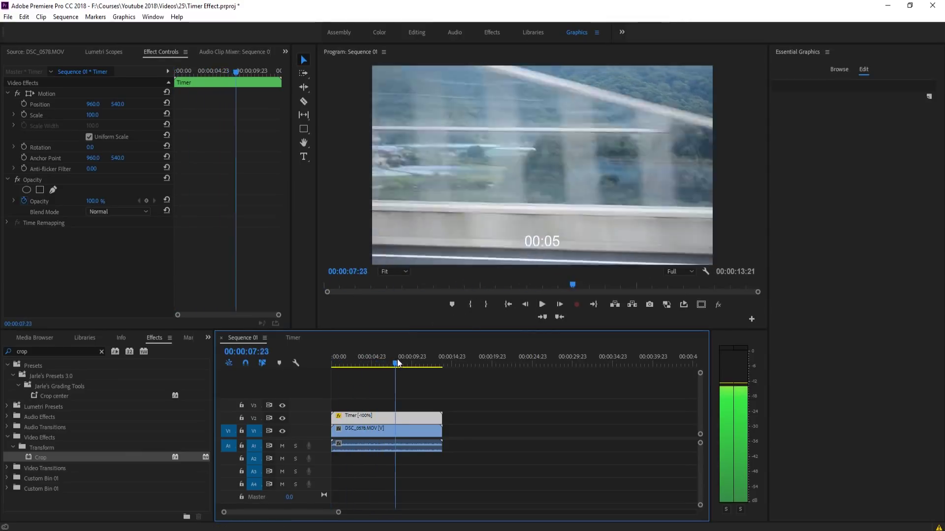
key("Home")
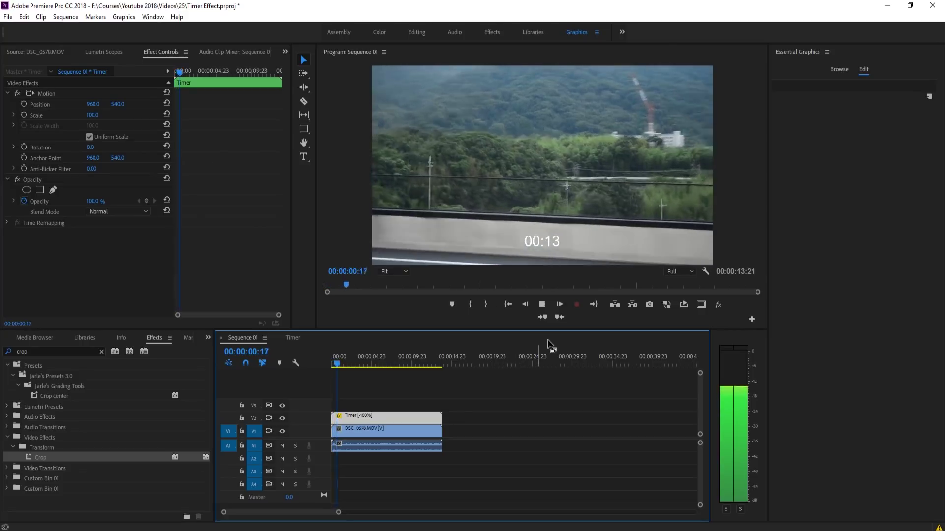
key("space")
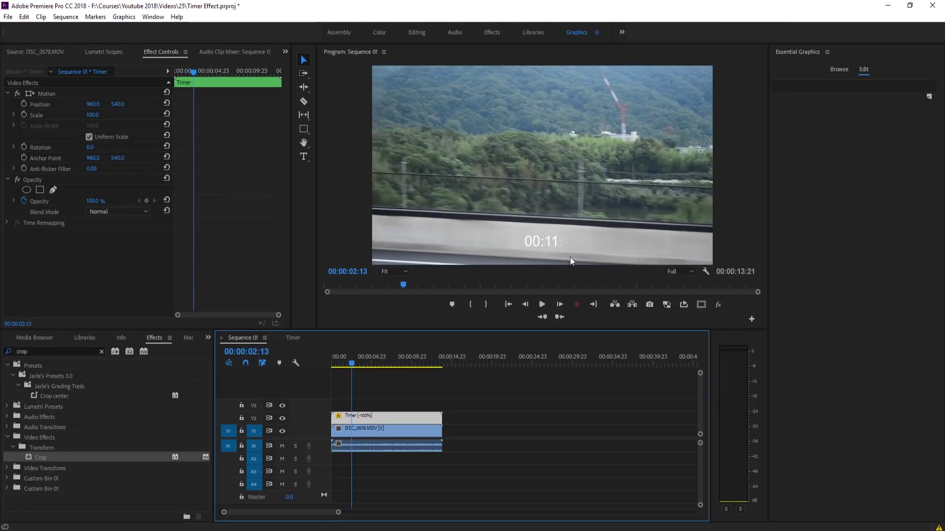
- In the Timer sequence, pull the Transparent Video clip's right crop edge in to hide the trailing colon, then play it back
double_click(388, 417)
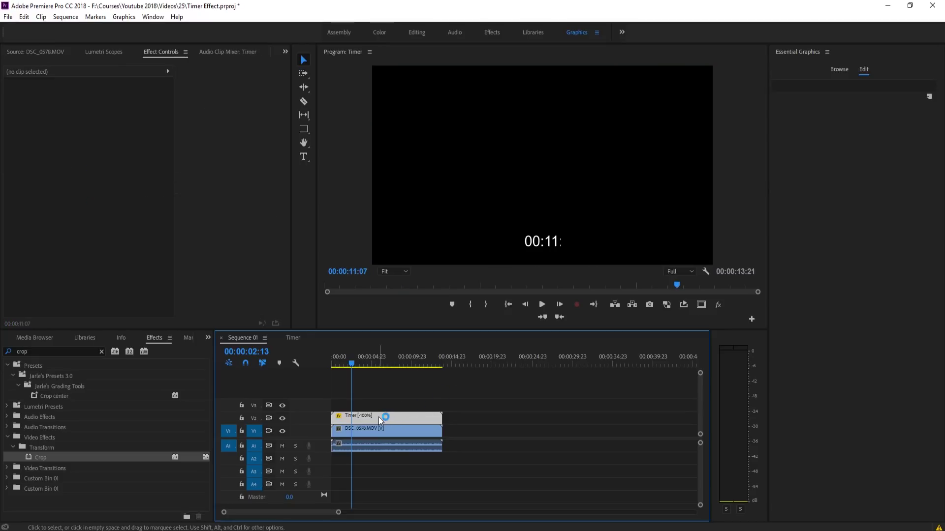
left_click(355, 417)
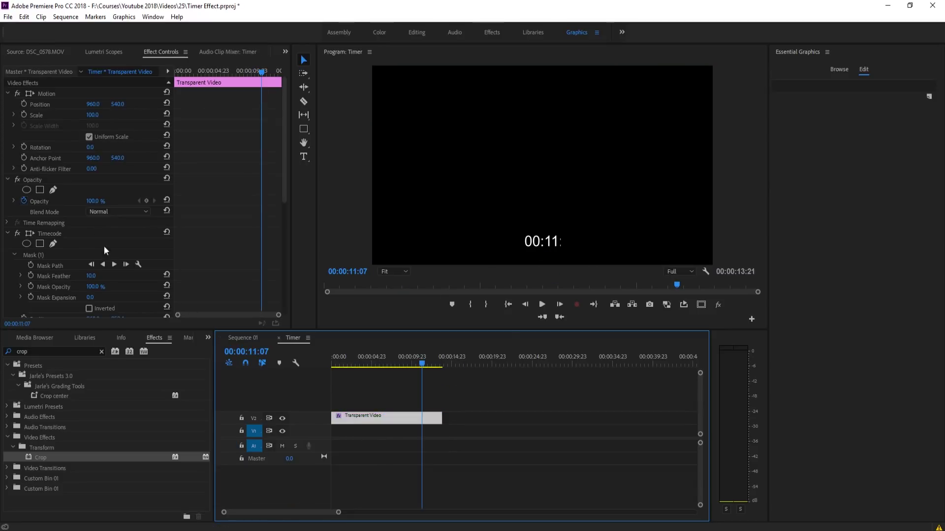
scroll(71, 223, "down", 3)
scroll(71, 223, "down", 3)
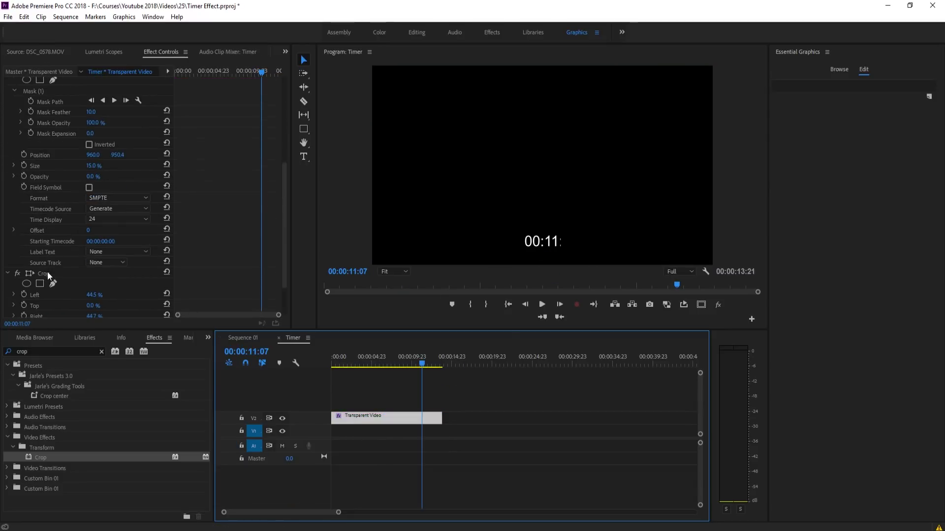
left_click(66, 276)
left_click(66, 274)
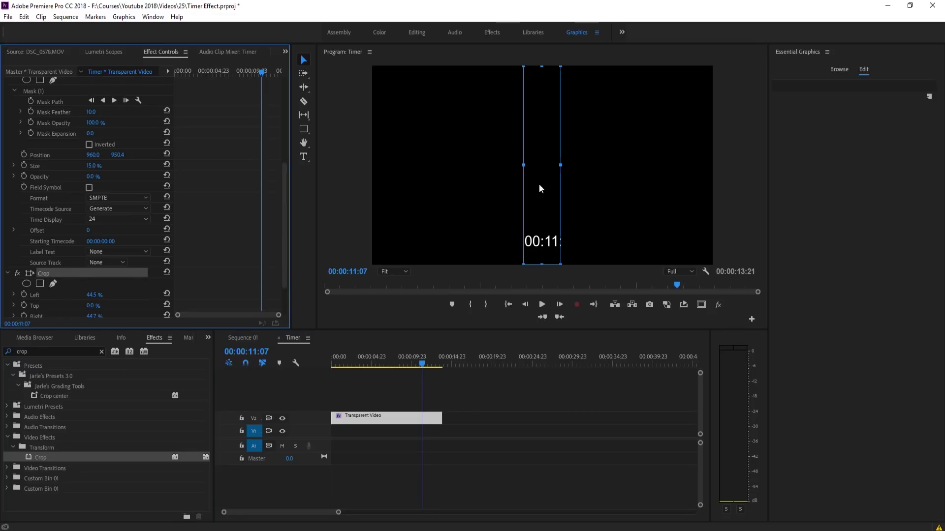
left_click_drag(560, 165, 557, 165)
left_click(527, 394)
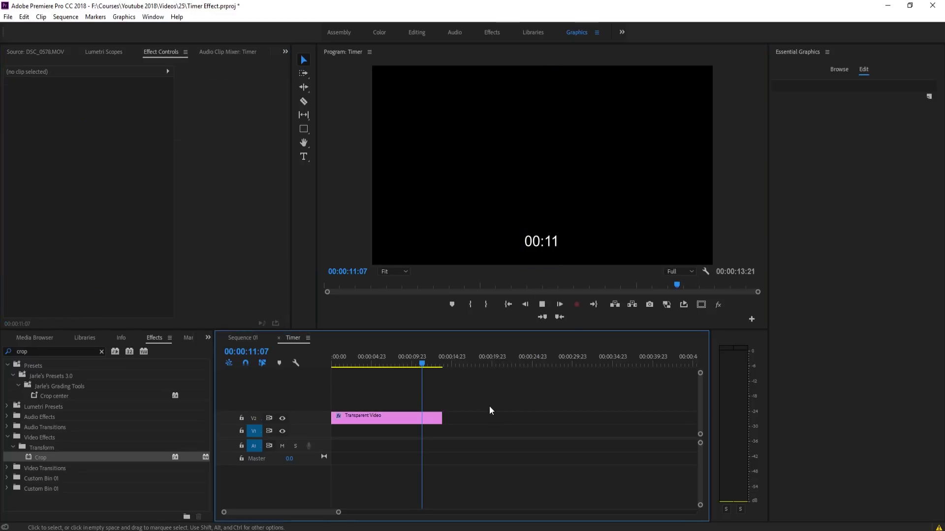
key("space")
key("space")
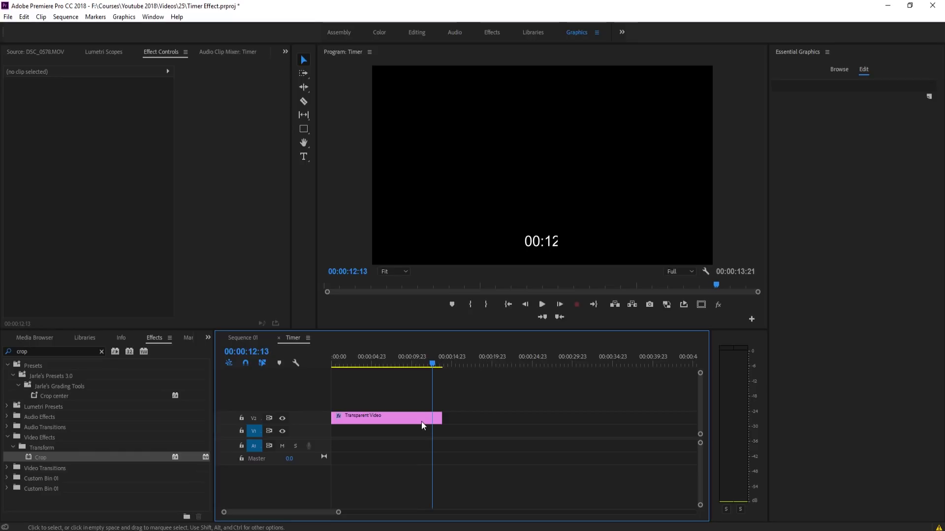
- Ease the Crop effect's right edge back out to Right 44.9% and replay the Timer sequence
left_click(421, 419)
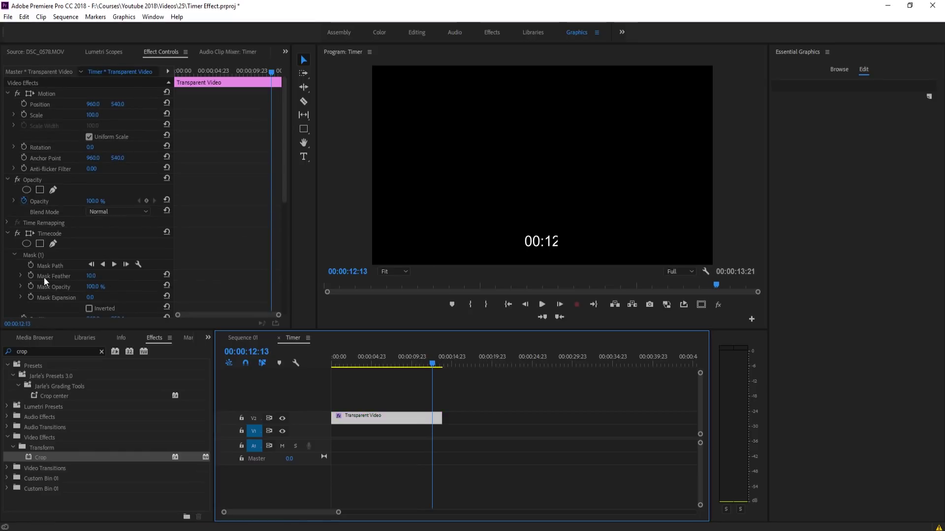
scroll(44, 280, "down", 5)
left_click(51, 231)
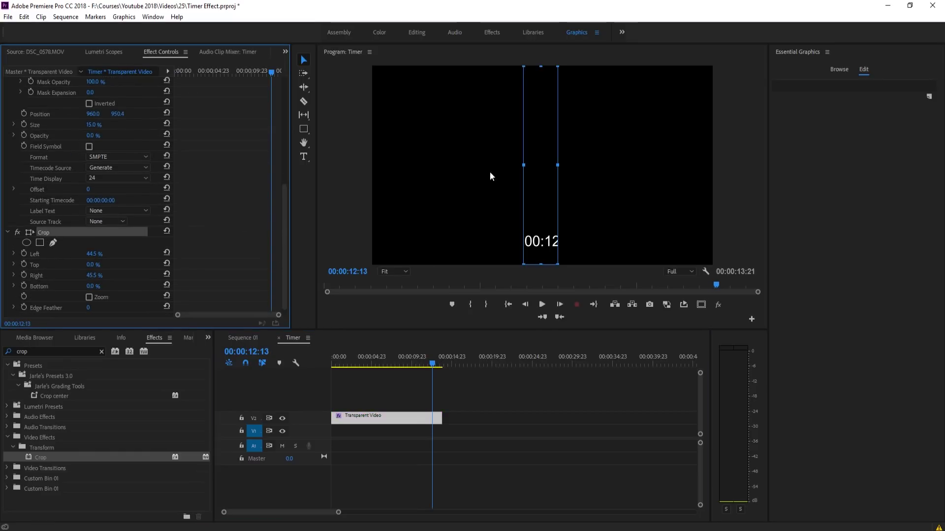
left_click_drag(557, 164, 560, 165)
left_click(556, 423)
key("space")
- Scrub Sequence 01 to check the cropped overlay, then reopen the Timer nest's Transparent Video settings
left_click_drag(385, 365, 299, 364)
left_click(243, 337)
left_click_drag(370, 356, 287, 376)
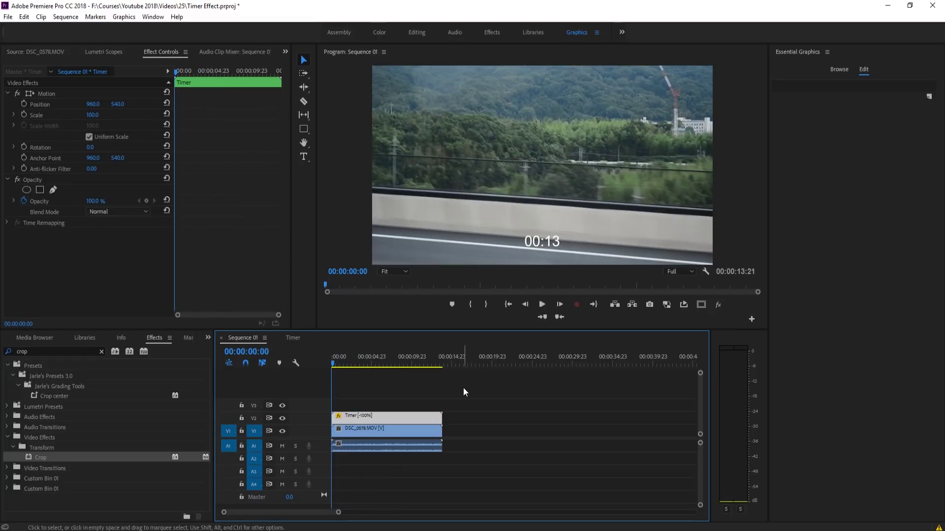
double_click(392, 418)
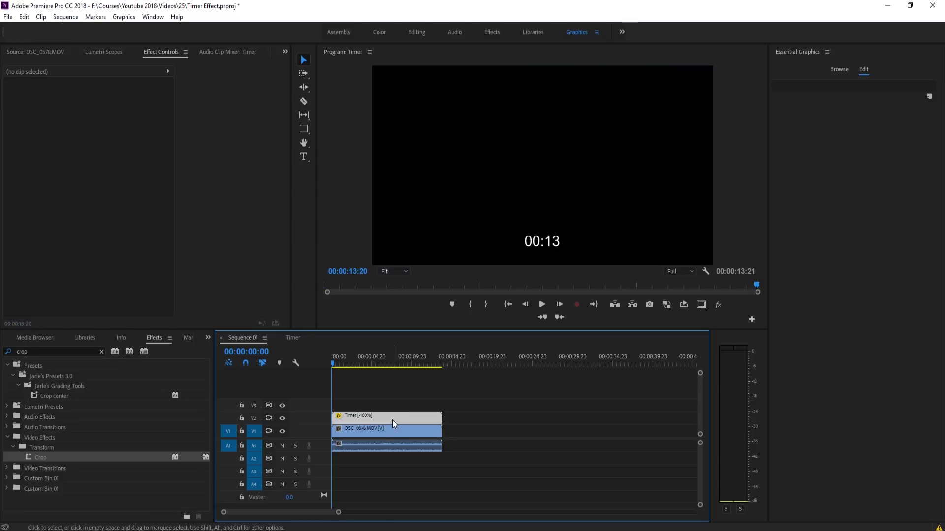
left_click(379, 415)
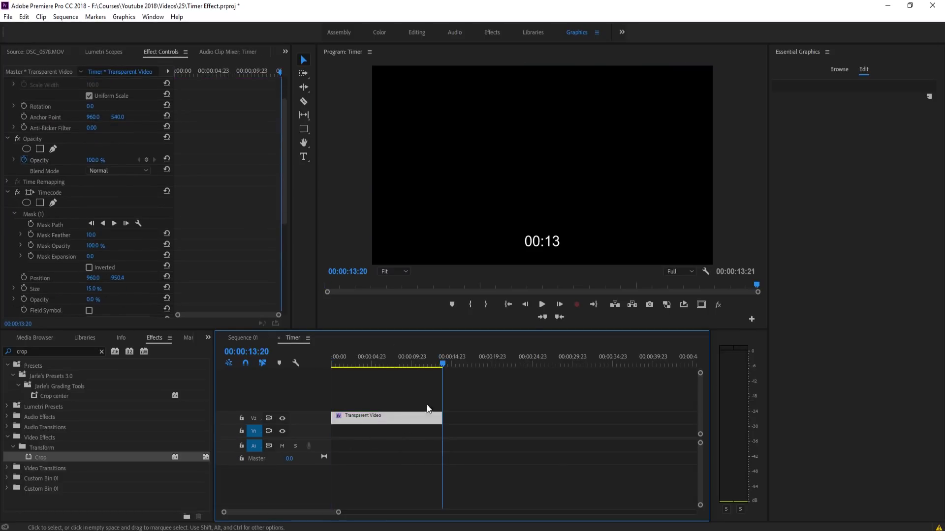
- In Sequence 01, find the Tint effect by searching 'tint' and apply it to the Timer clip
left_click(244, 339)
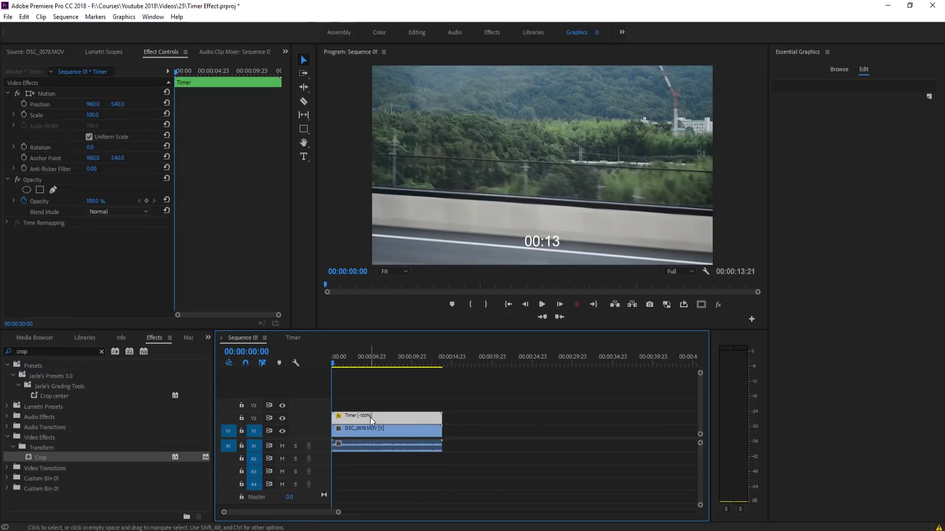
left_click(34, 351)
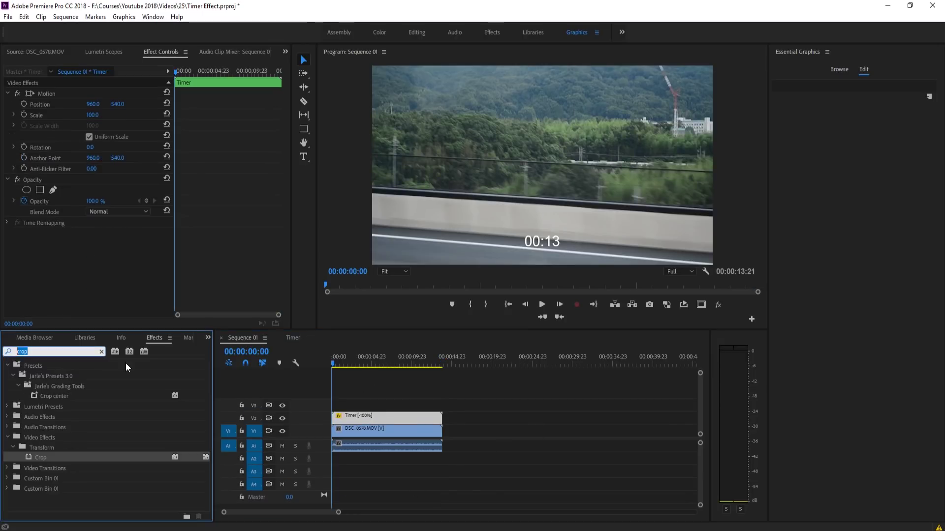
type("tint")
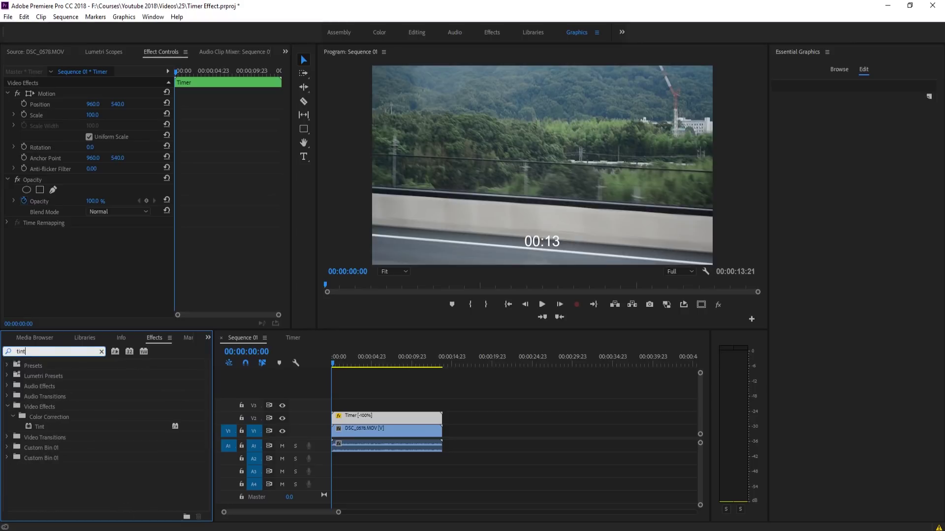
left_click(63, 427)
left_click_drag(43, 433, 407, 415)
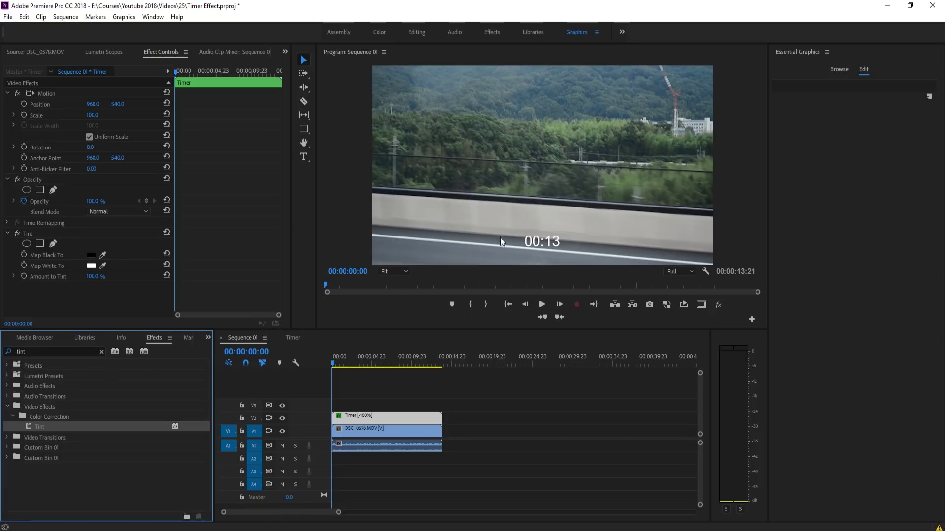
- Set the Tint's Map White To colour to red
left_click(91, 266)
left_click(487, 300)
left_click(582, 216)
left_click(555, 455)
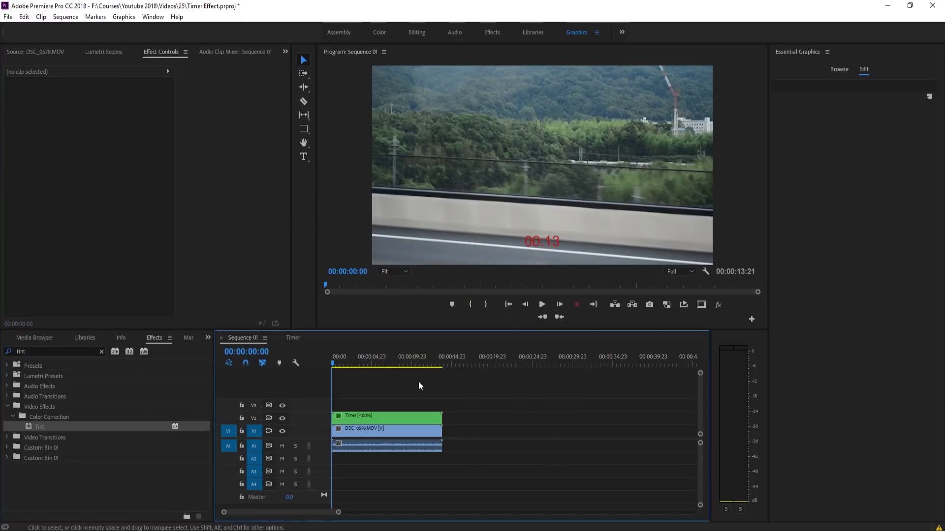
- Change Map White To from red to a bright magenta and scrub to preview the magenta timer
left_click(392, 416)
left_click(90, 268)
left_click(91, 266)
left_click_drag(499, 348, 499, 341)
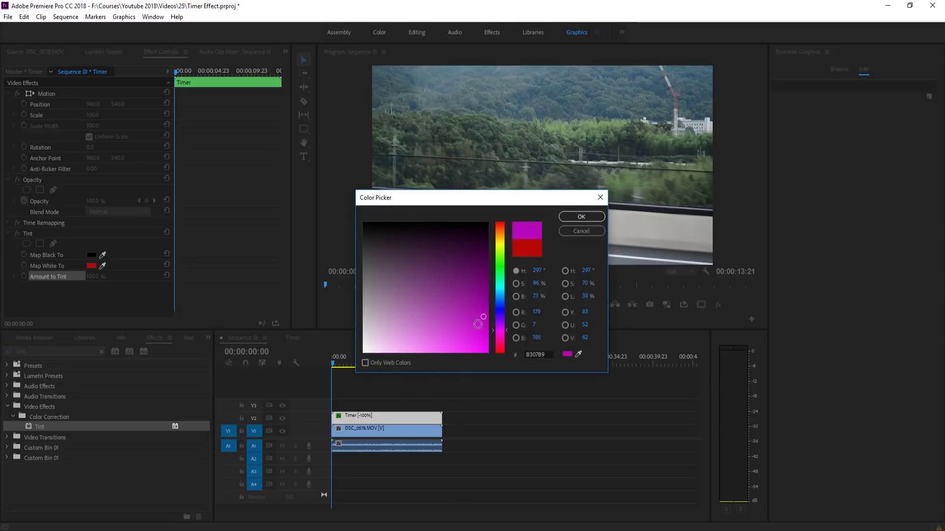
left_click(484, 225)
left_click(581, 216)
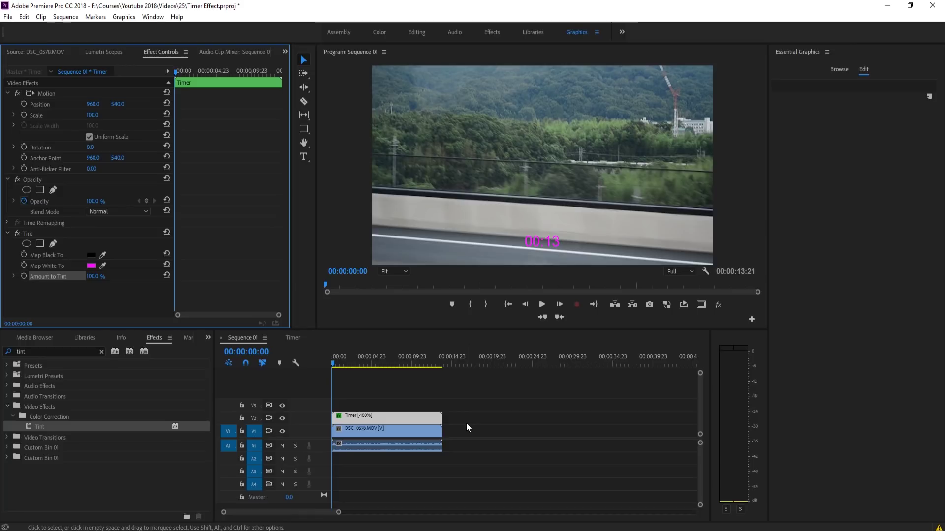
left_click_drag(361, 358, 332, 381)
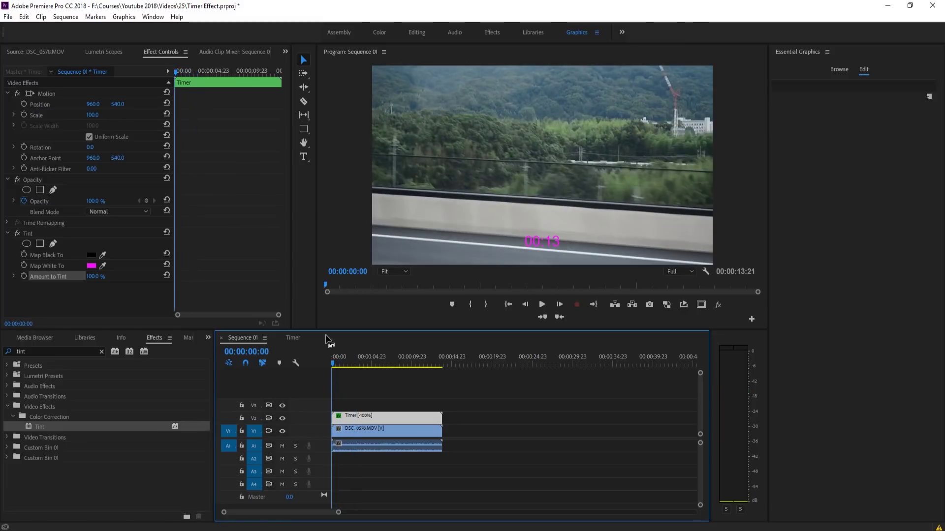
- In the Timer sequence, lengthen the Transparent Video clip to about 28 seconds
double_click(398, 417)
left_click_drag(551, 418, 557, 417)
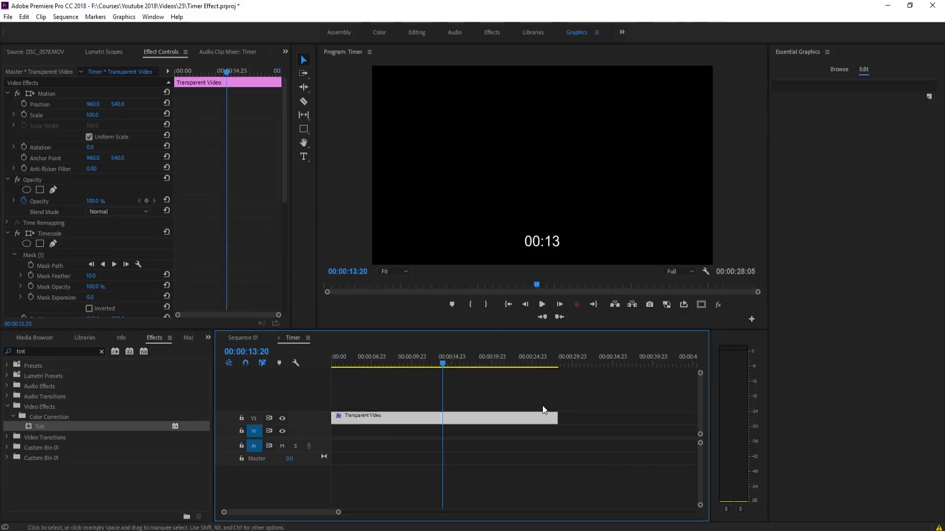
left_click_drag(443, 366, 556, 369)
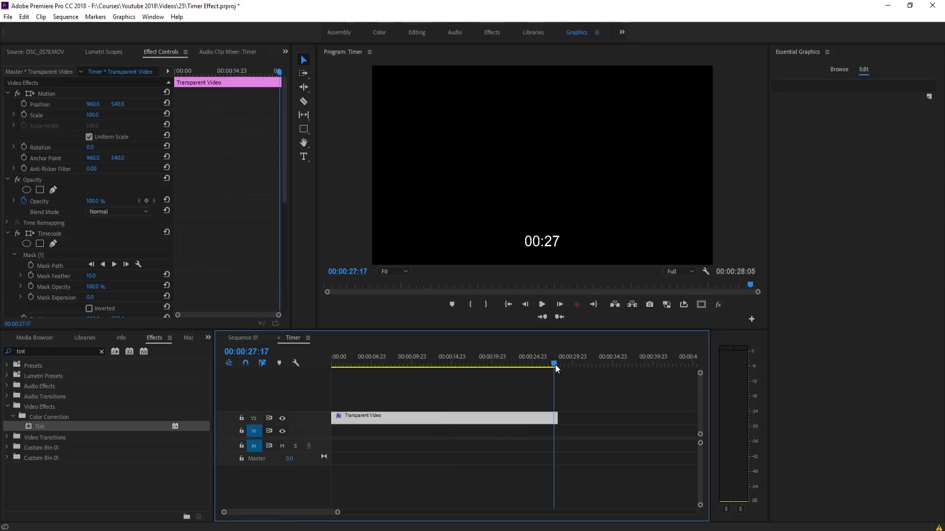
- Extend the Timer clip in Sequence 01 to 00:00:28:05 to match, checking the countdown starts at 00:27
left_click(240, 338)
left_click_drag(359, 364, 439, 370)
left_click_drag(454, 415, 558, 418)
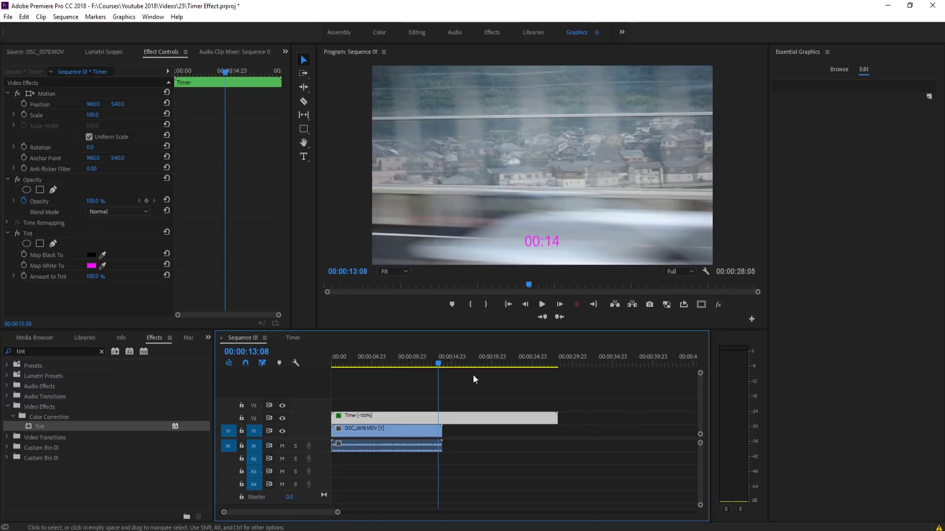
left_click_drag(438, 365, 532, 365)
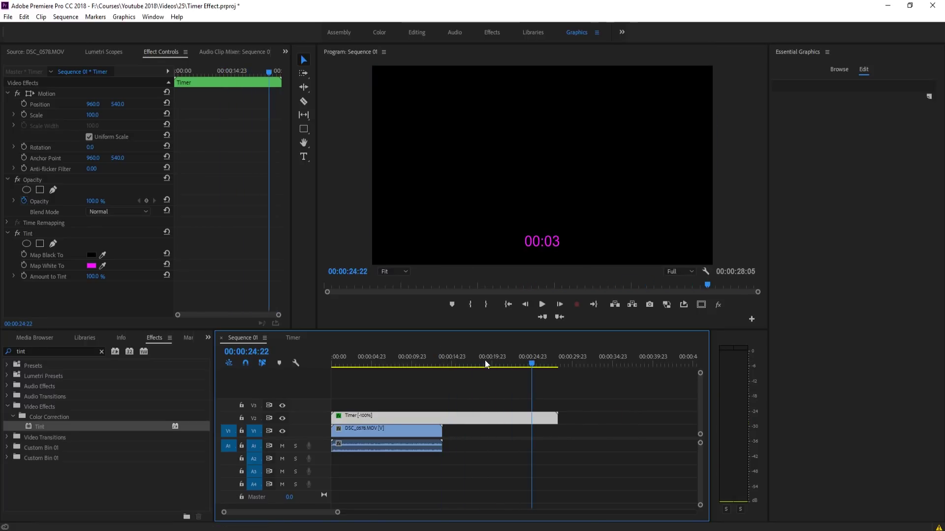
left_click(290, 338)
scroll(149, 252, "down", 2)
scroll(148, 252, "down", 3)
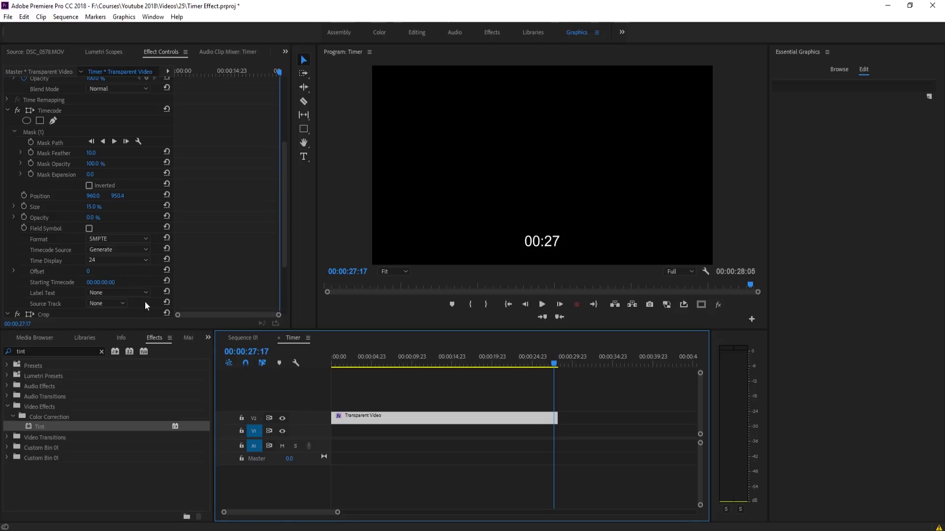
left_click(252, 339)
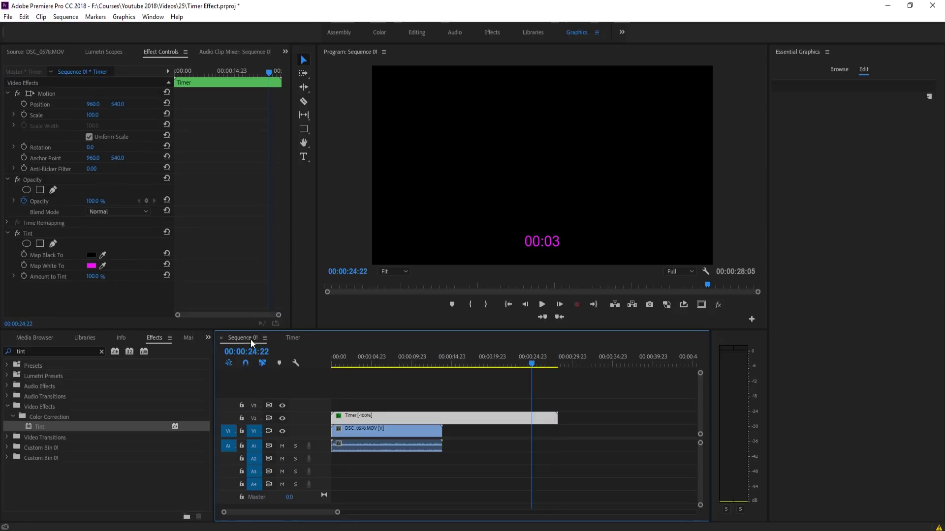
left_click_drag(374, 354, 338, 354)
left_click(600, 434)
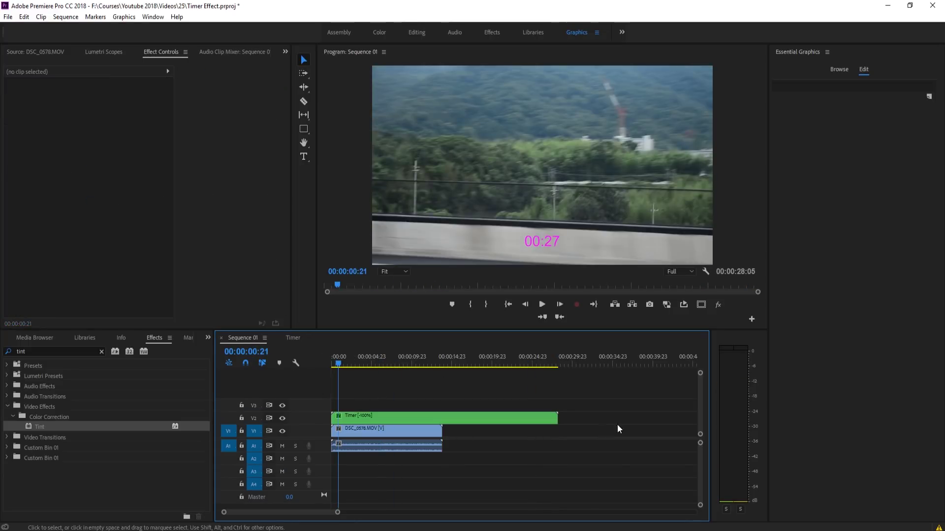